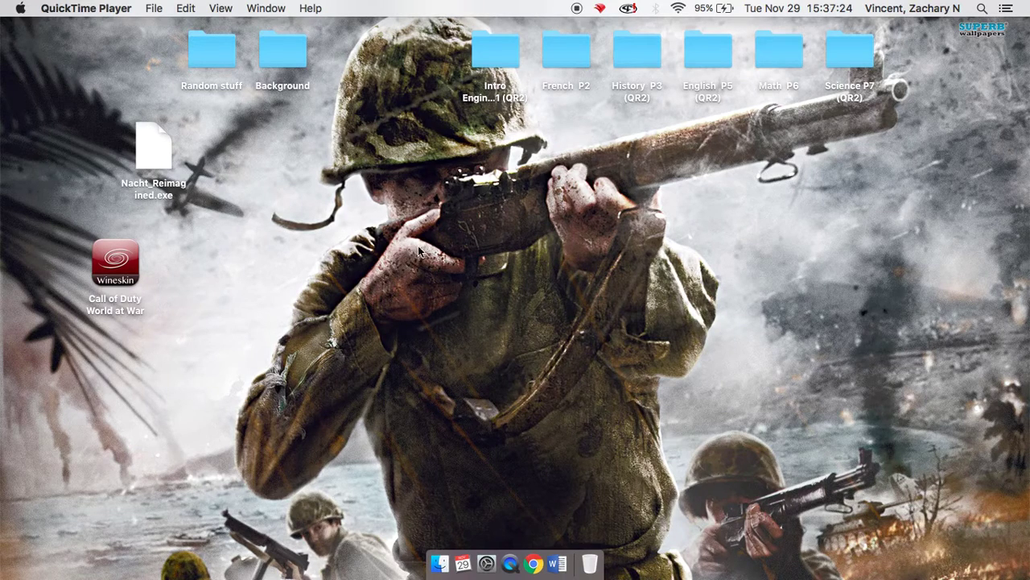
Shift the Call of Duty World at War app away from the desktop edge and back left.
{"action": "left_click_drag", "start_coordinate": [122, 98], "coordinate": [187, 214]}
{"action": "left_click_drag", "start_coordinate": [71, 227], "coordinate": [158, 328]}
{"action": "left_click_drag", "start_coordinate": [113, 262], "coordinate": [246, 236]}
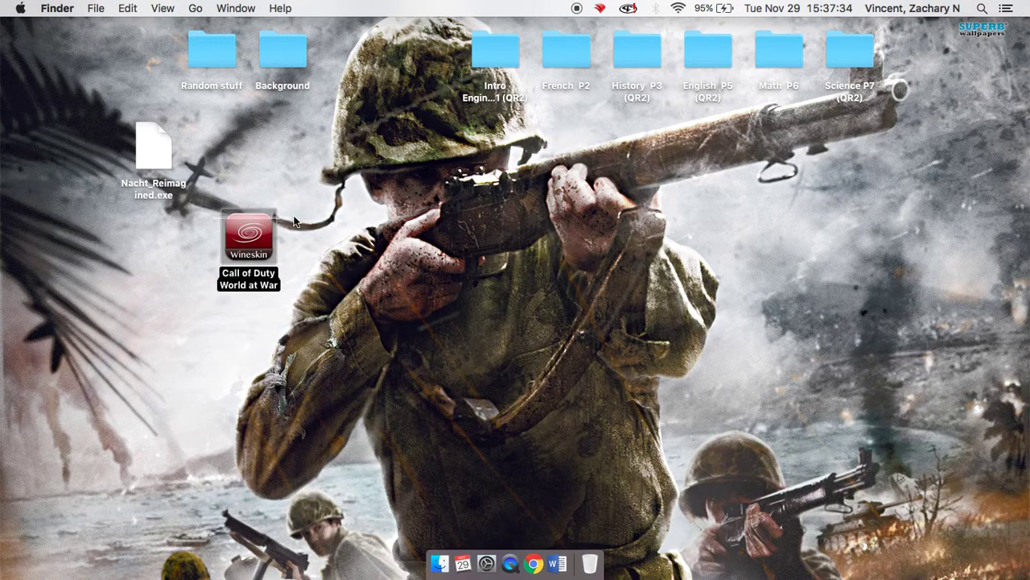
{"action": "left_click_drag", "start_coordinate": [287, 293], "coordinate": [209, 201]}
{"action": "left_click_drag", "start_coordinate": [252, 241], "coordinate": [126, 255]}
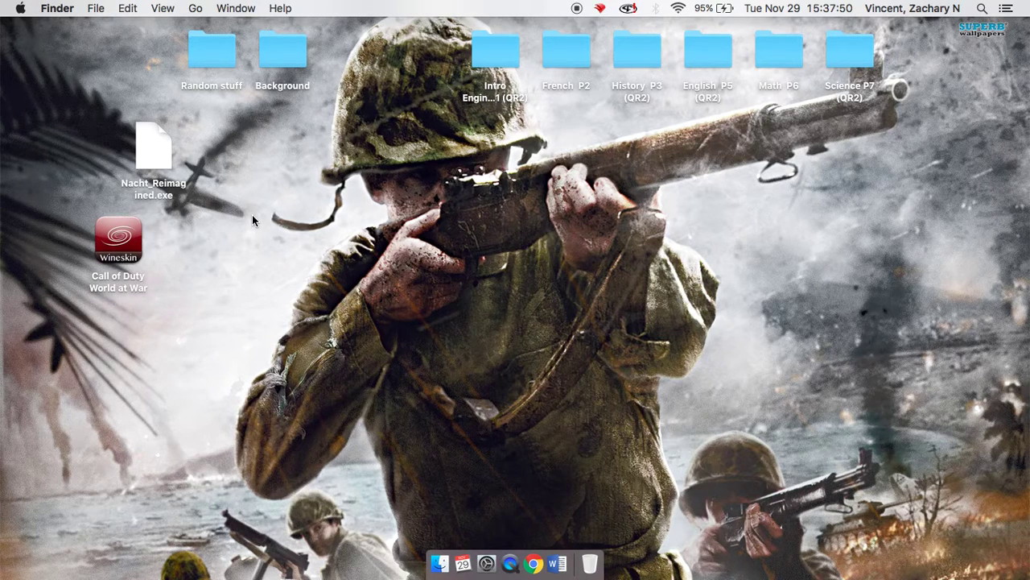
Clean Up the desktop icons and place Nacht_Reimagined.exe below the Call of Duty app.
{"action": "right_click", "coordinate": [252, 214]}
{"action": "left_click", "coordinate": [298, 283]}
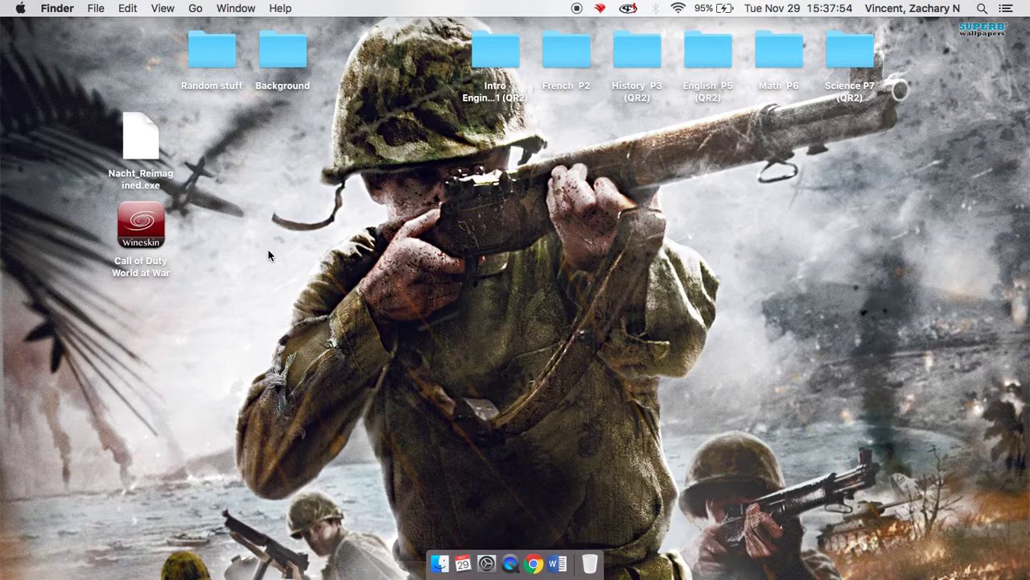
{"action": "left_click_drag", "start_coordinate": [149, 141], "coordinate": [246, 266]}
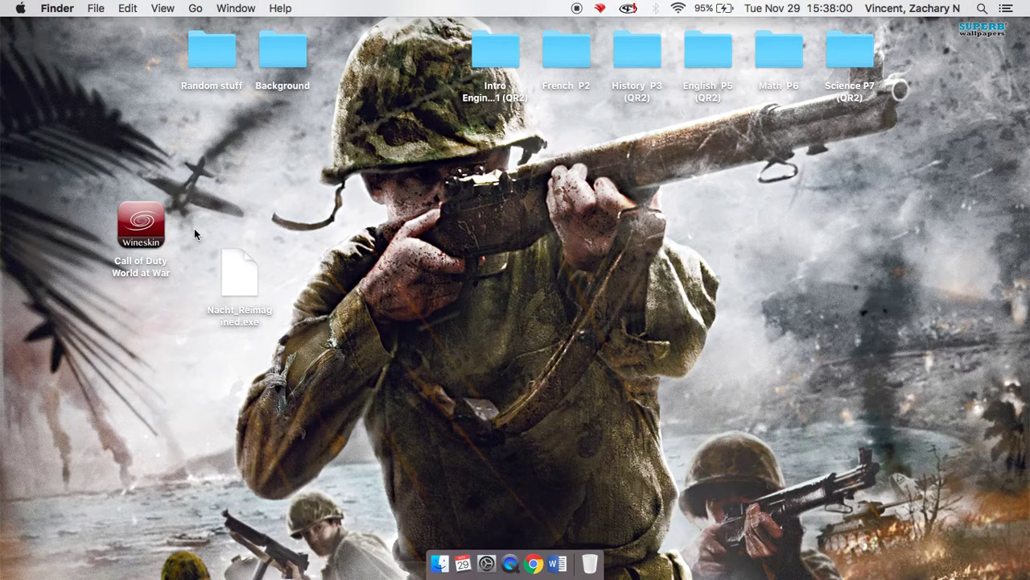
{"action": "left_click_drag", "start_coordinate": [194, 227], "coordinate": [66, 186]}
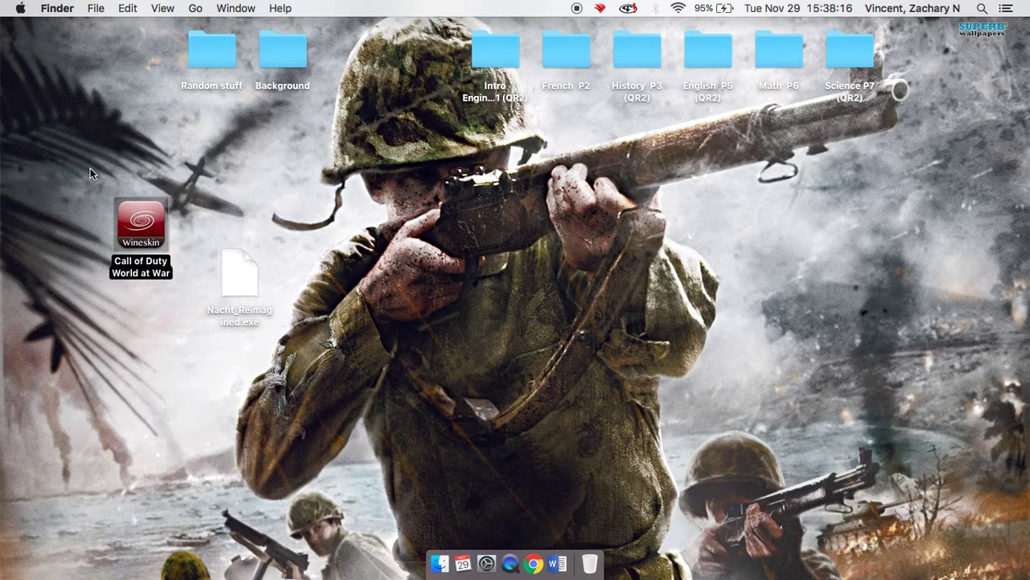
{"action": "left_click", "coordinate": [60, 192]}
{"action": "left_click_drag", "start_coordinate": [185, 314], "coordinate": [176, 135]}
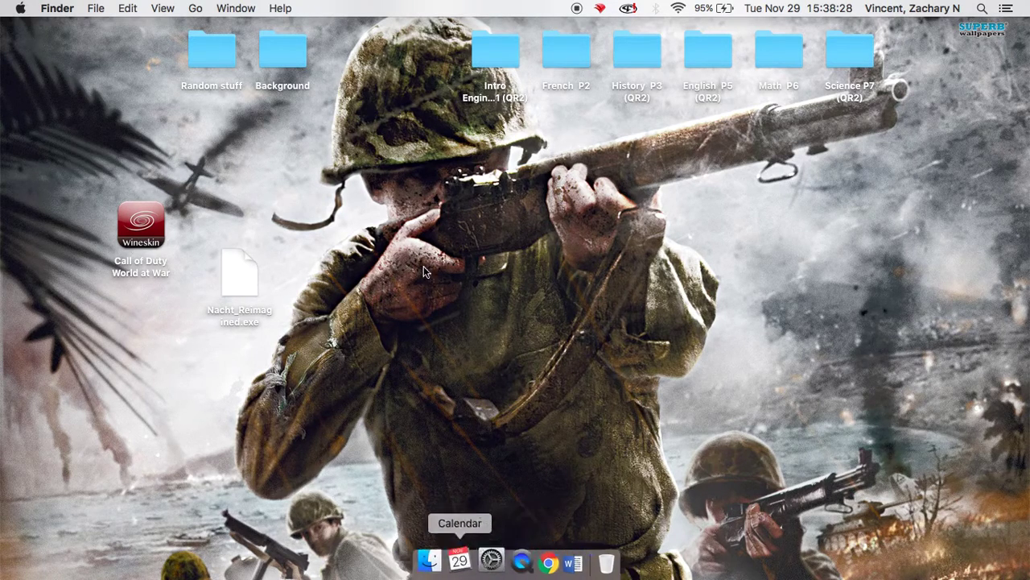
{"action": "left_click", "coordinate": [234, 282]}
{"action": "left_click", "coordinate": [147, 238]}
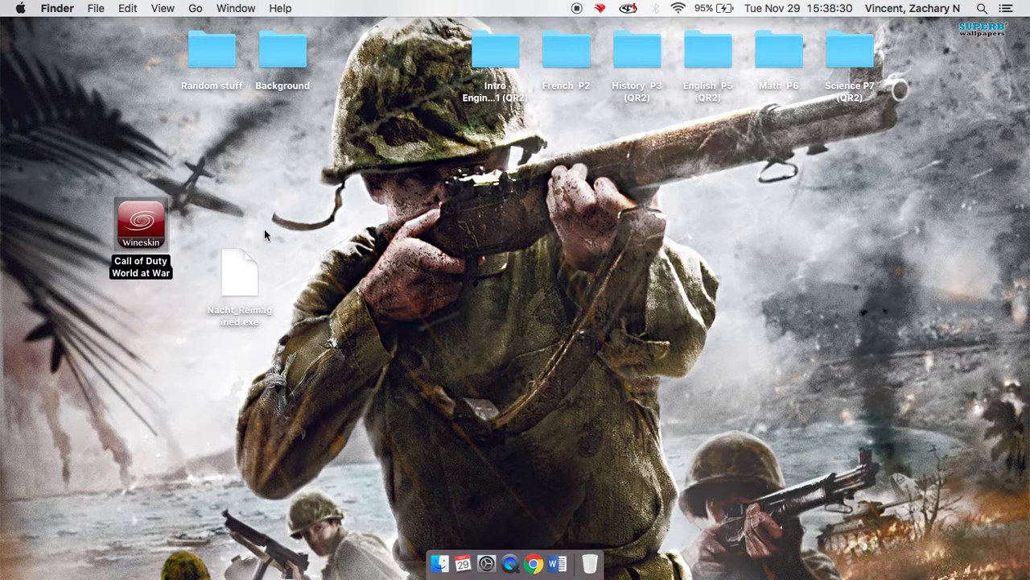
Google 'winebottler' in Chrome and open the winebottler.kronenberg.org homepage result.
{"action": "left_click", "coordinate": [265, 229]}
{"action": "left_click", "coordinate": [533, 564]}
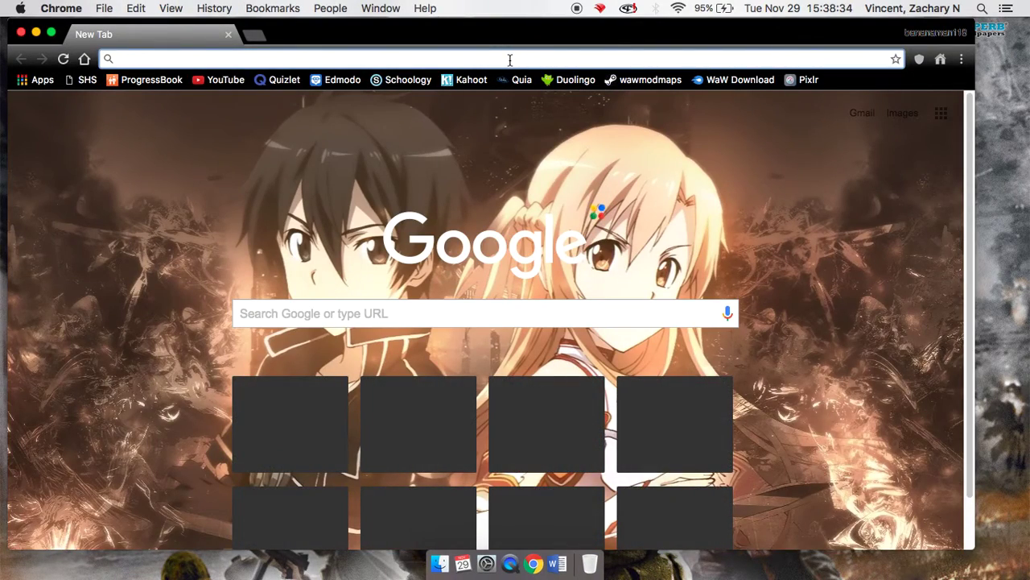
{"action": "left_click", "coordinate": [509, 59]}
{"action": "type", "text": "winebottler"}
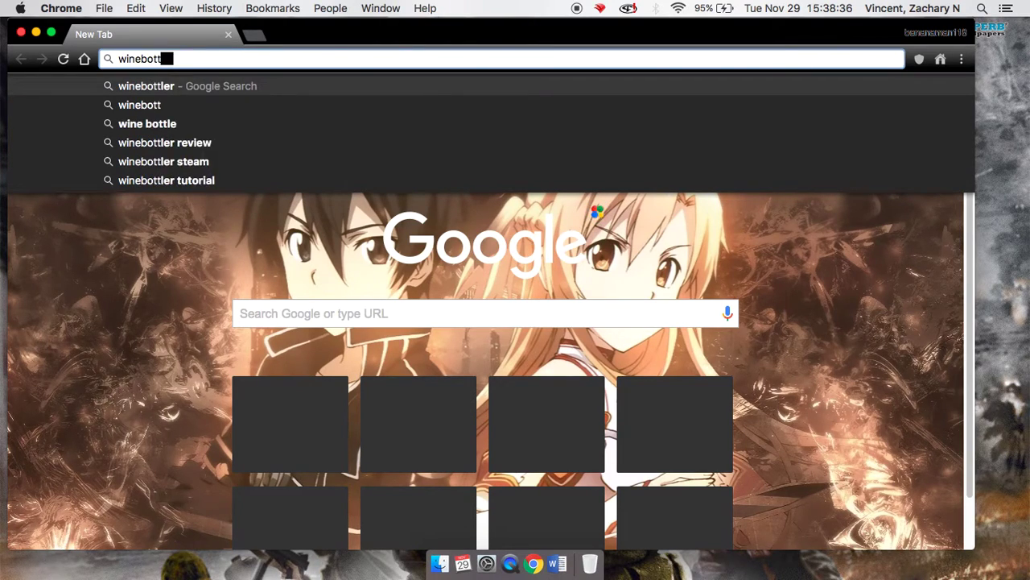
{"action": "key", "text": "Return"}
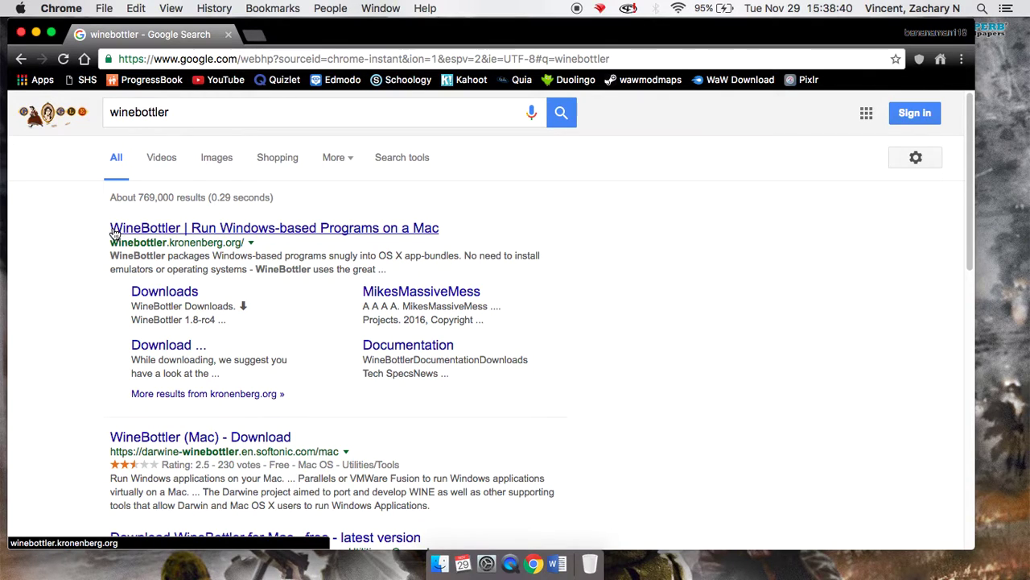
{"action": "left_click", "coordinate": [149, 232]}
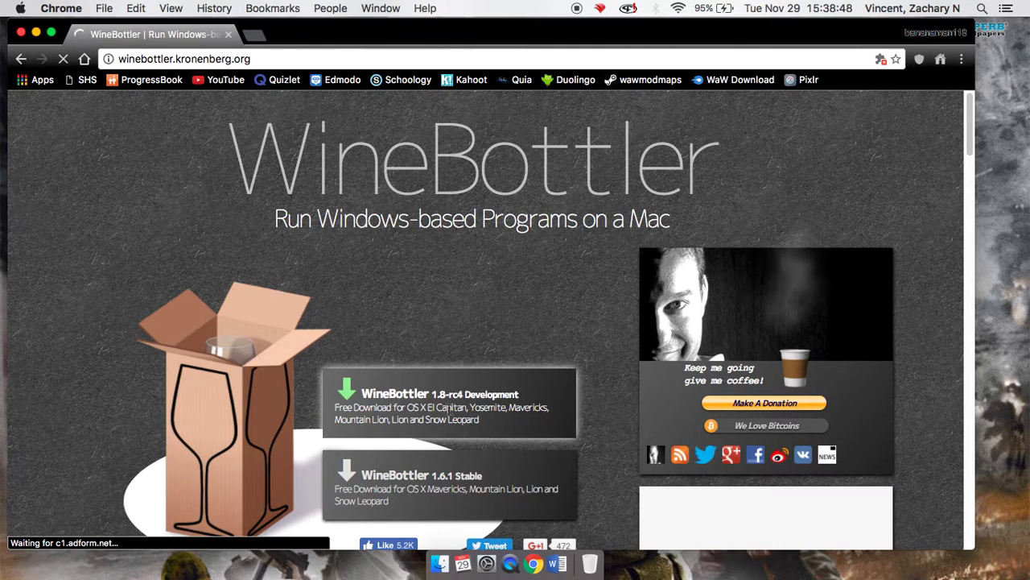
Request the WineBottler 1.8-rc4 Development download, closing the pop-up tab, and confirm Download.
{"action": "left_click", "coordinate": [448, 388]}
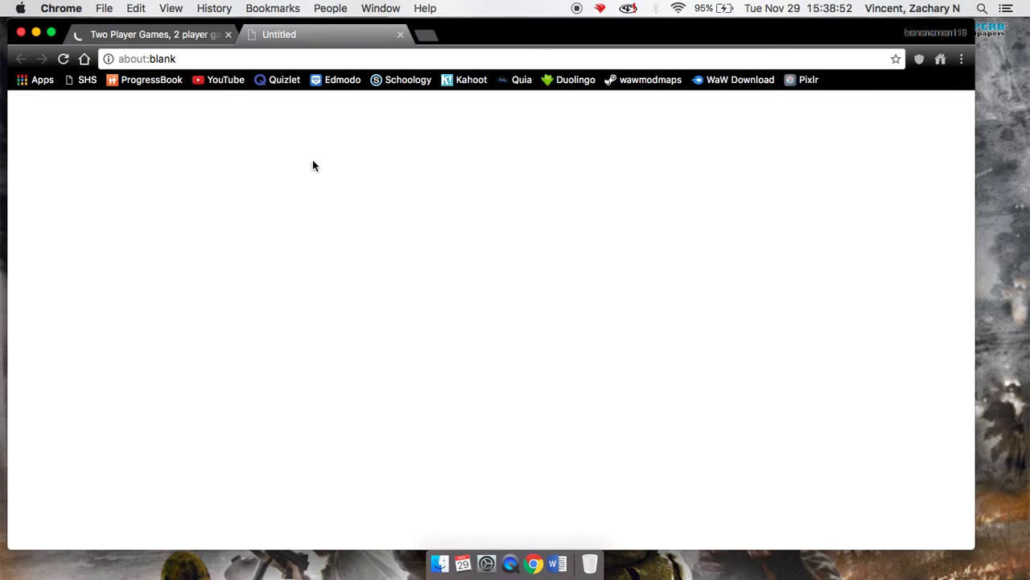
{"action": "left_click", "coordinate": [185, 37]}
{"action": "left_click", "coordinate": [21, 59]}
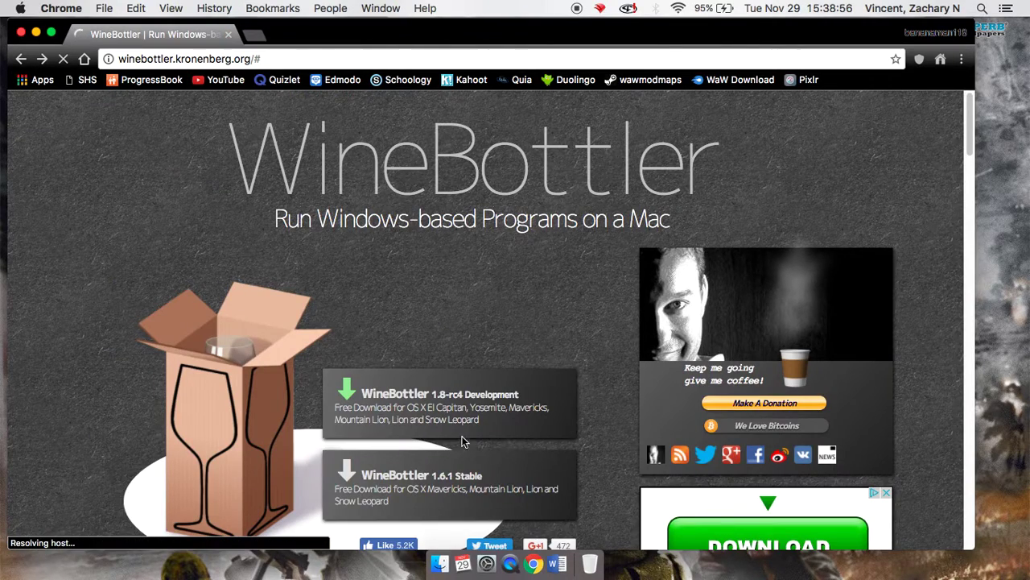
{"action": "left_click", "coordinate": [462, 423]}
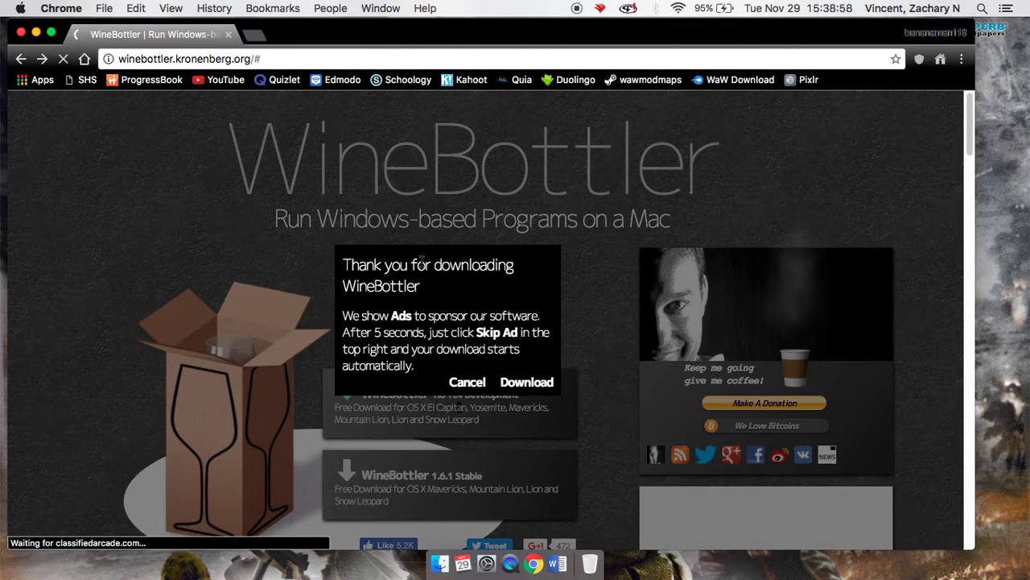
{"action": "left_click", "coordinate": [527, 383]}
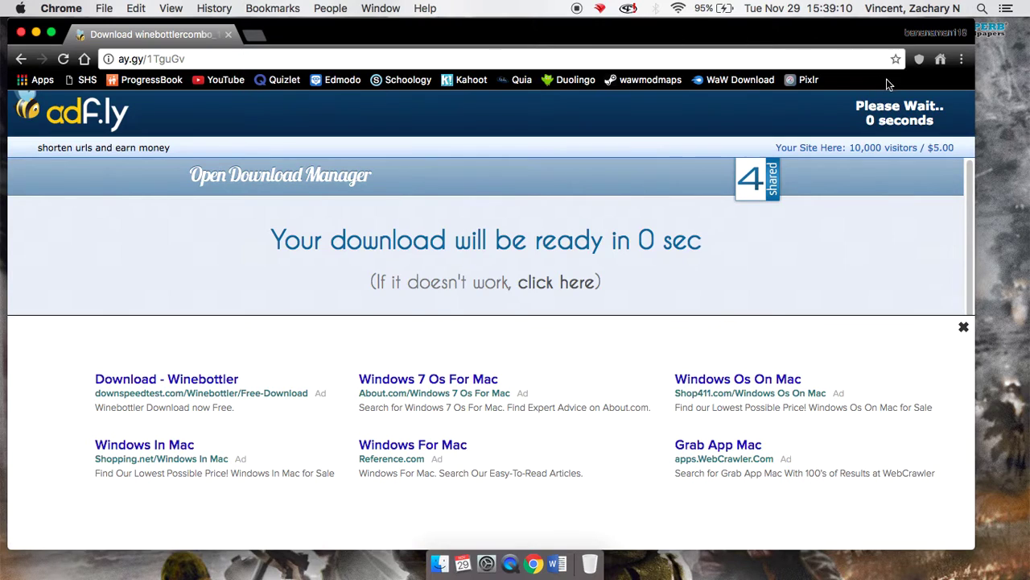
Skip the ad to start WineBottlerCombo_1.8-rc4.dmg downloading, open Downloads, and close the Visa ad tab.
{"action": "left_click", "coordinate": [905, 112]}
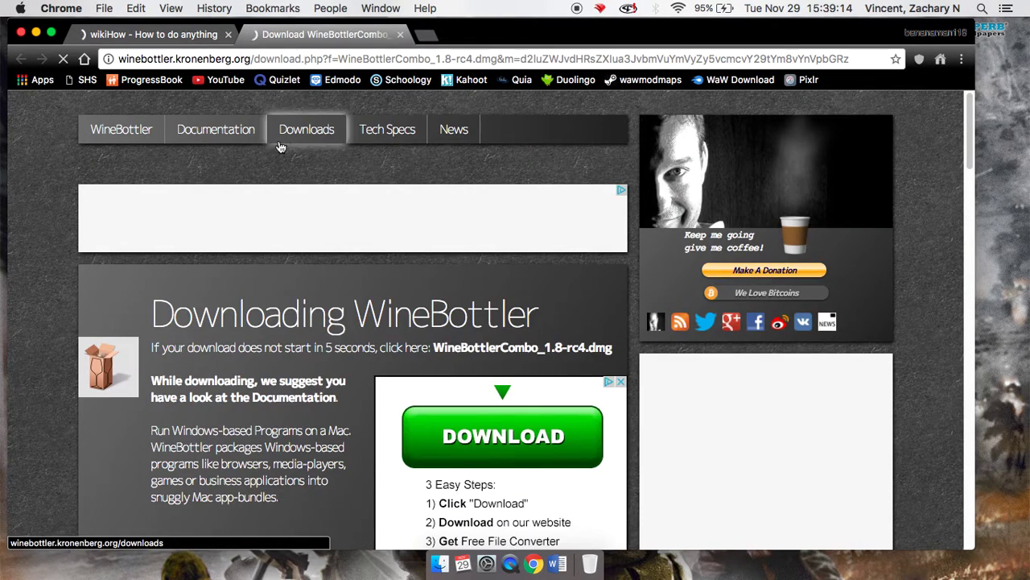
{"action": "scroll", "coordinate": [267, 320], "scroll_direction": "down", "scroll_amount": 1}
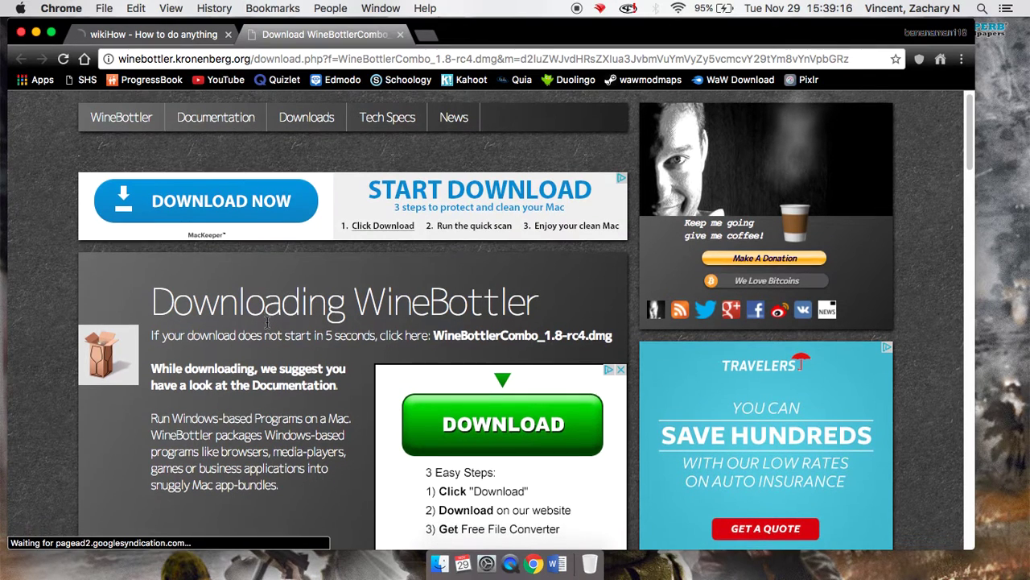
{"action": "scroll", "coordinate": [267, 322], "scroll_direction": "down", "scroll_amount": 1}
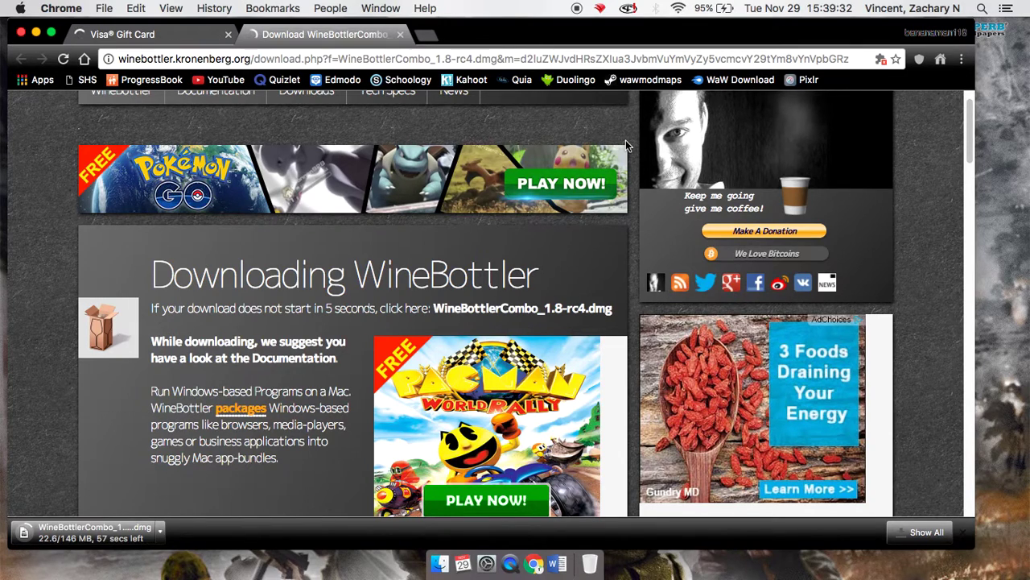
{"action": "key", "text": "super+shift+j"}
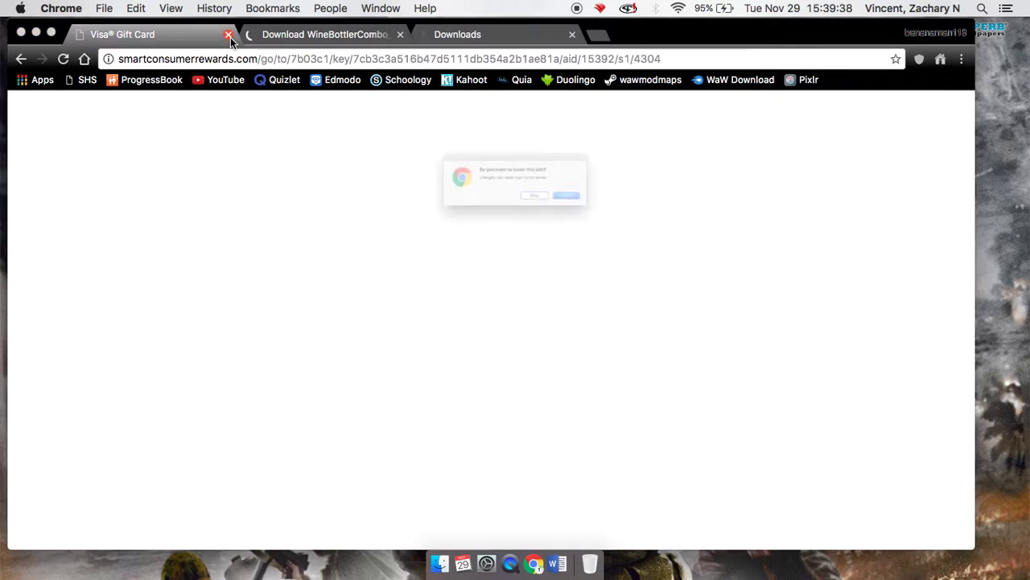
{"action": "left_click", "coordinate": [606, 219]}
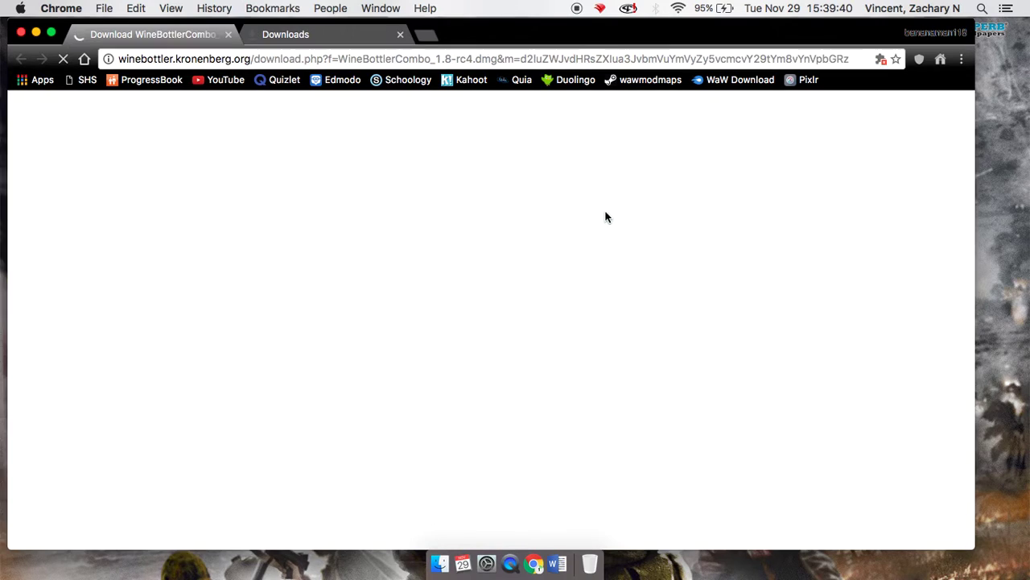
Leave the ad page, close the WineBottler download tab, and dismiss Spotlight while the 146 MB dmg finishes.
{"action": "left_click", "coordinate": [269, 40]}
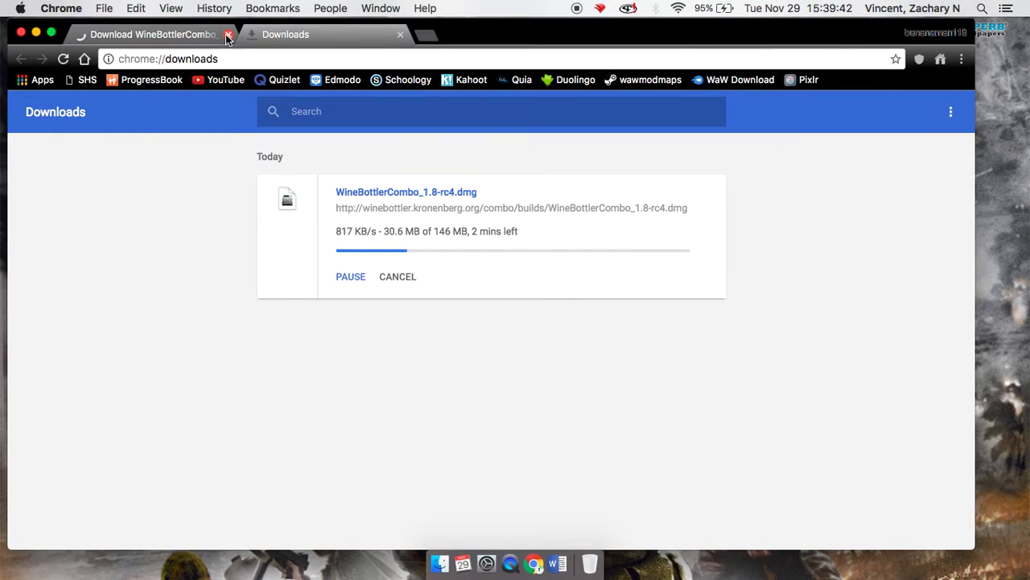
{"action": "left_click", "coordinate": [227, 34]}
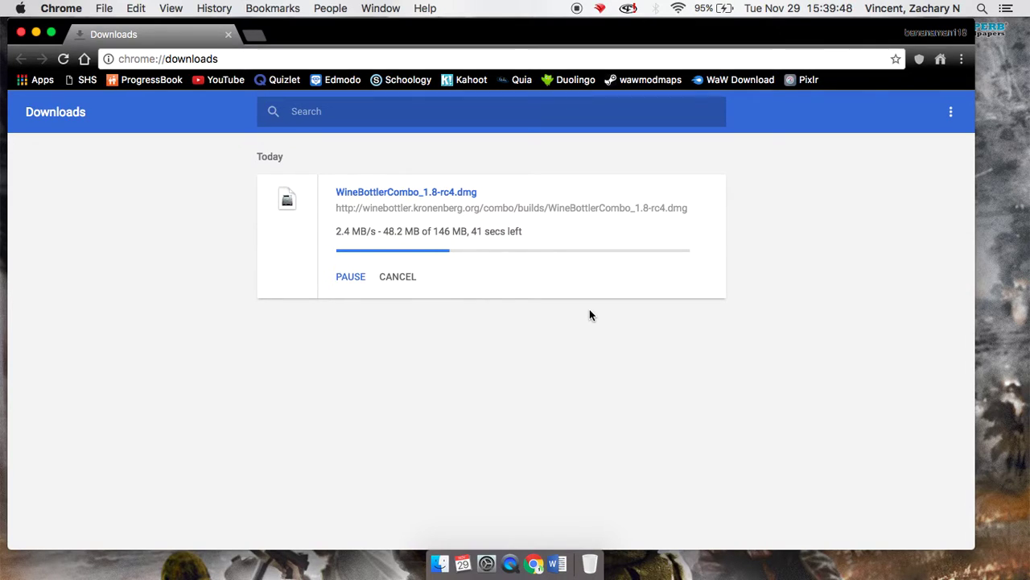
{"action": "left_click", "coordinate": [982, 7]}
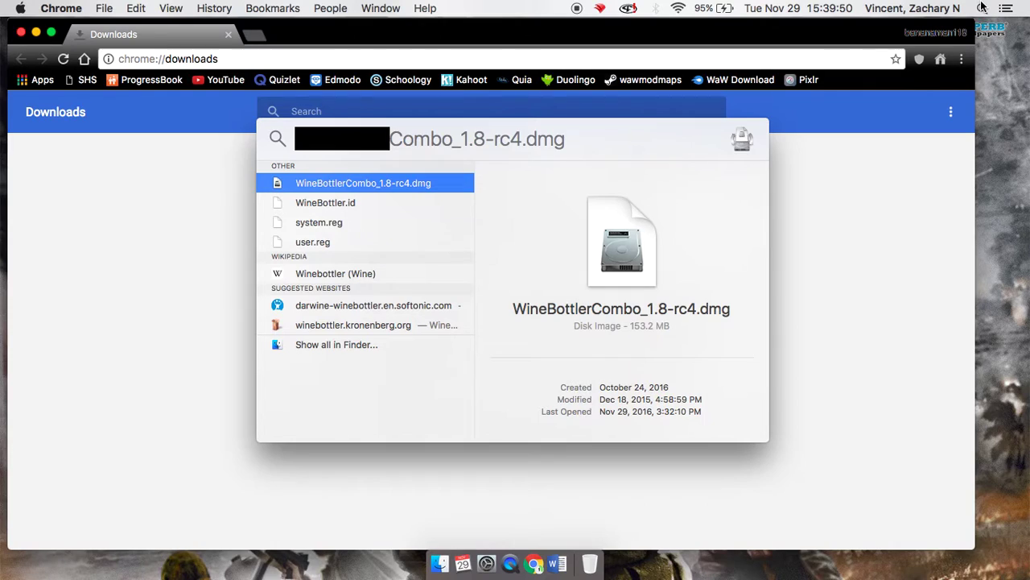
{"action": "left_click", "coordinate": [815, 199]}
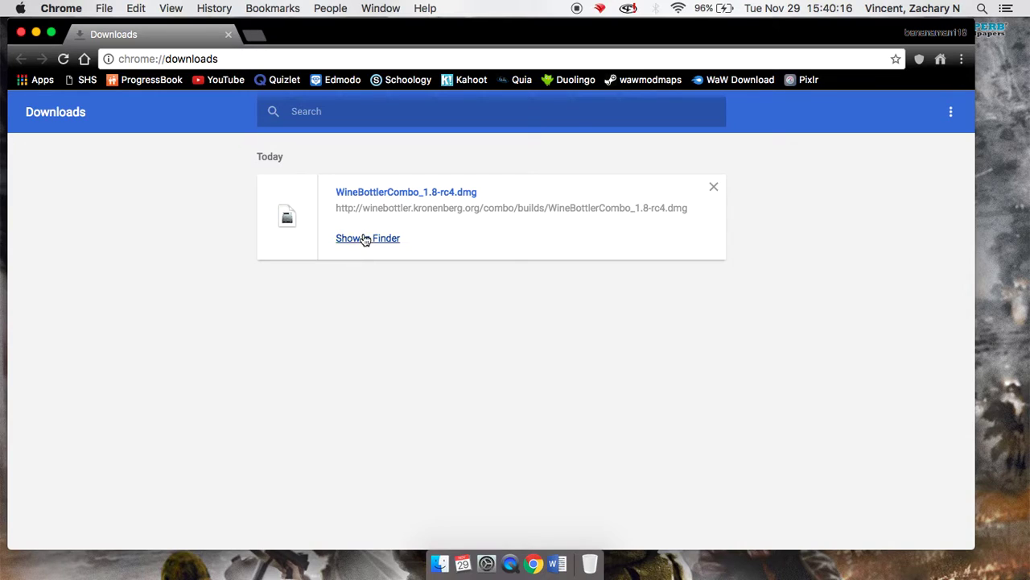
Reveal the dmg in Finder, close Finder and Chrome, and open WineBottlerCombo_1.8-rc4.dmg via Spotlight.
{"action": "left_click", "coordinate": [363, 238]}
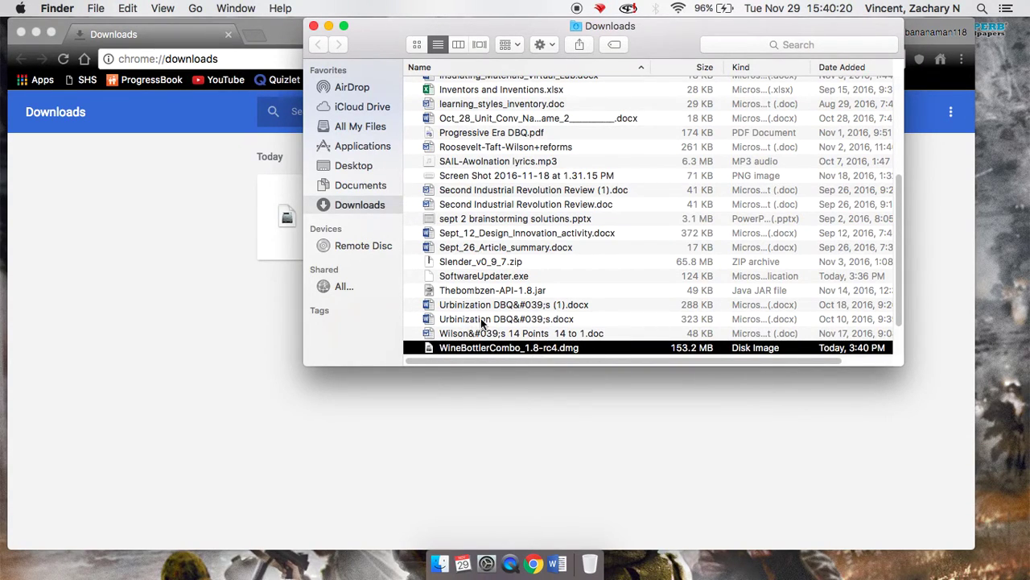
{"action": "scroll", "coordinate": [482, 324], "scroll_direction": "down", "scroll_amount": 3}
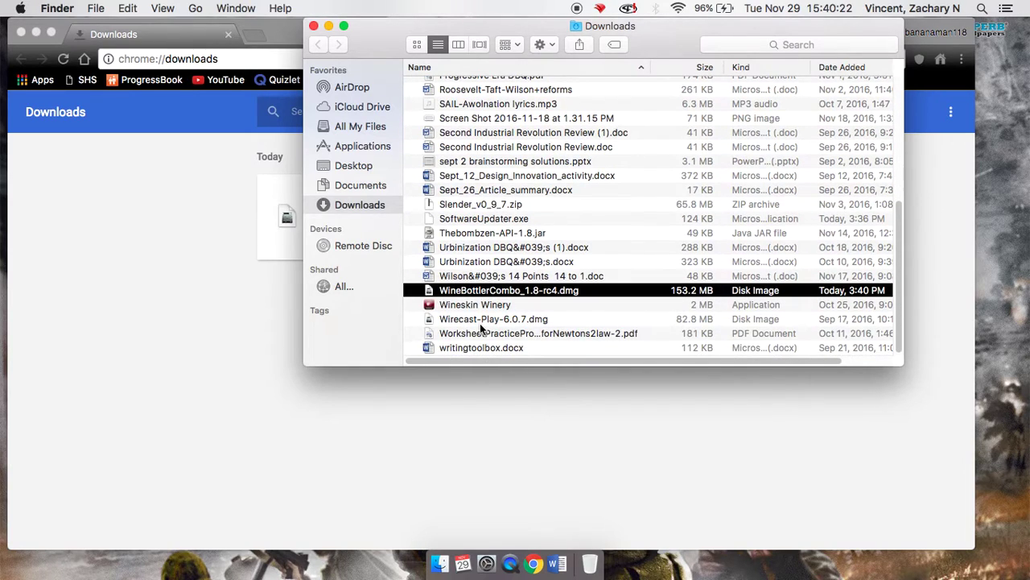
{"action": "left_click", "coordinate": [313, 26]}
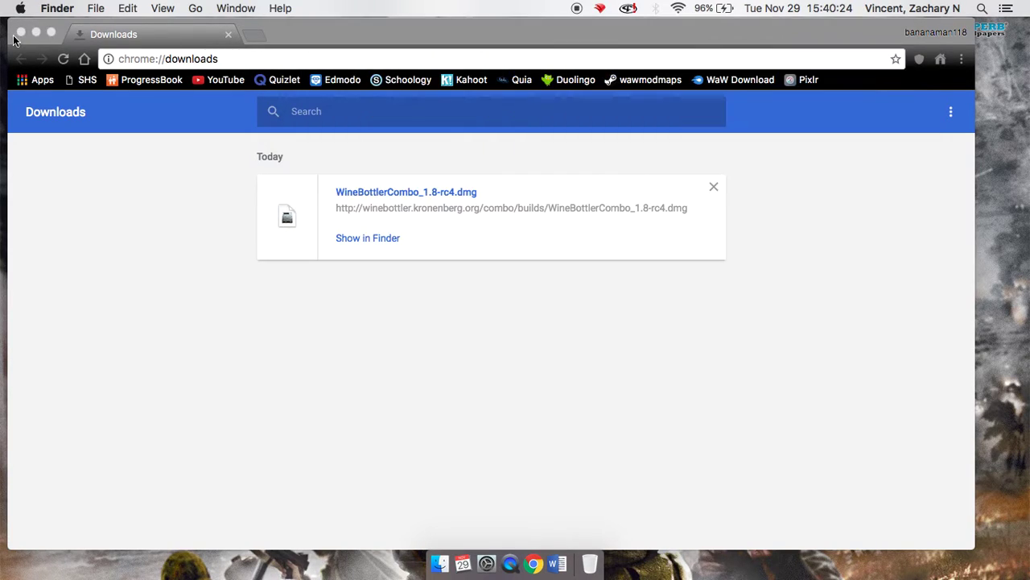
{"action": "left_click", "coordinate": [20, 33]}
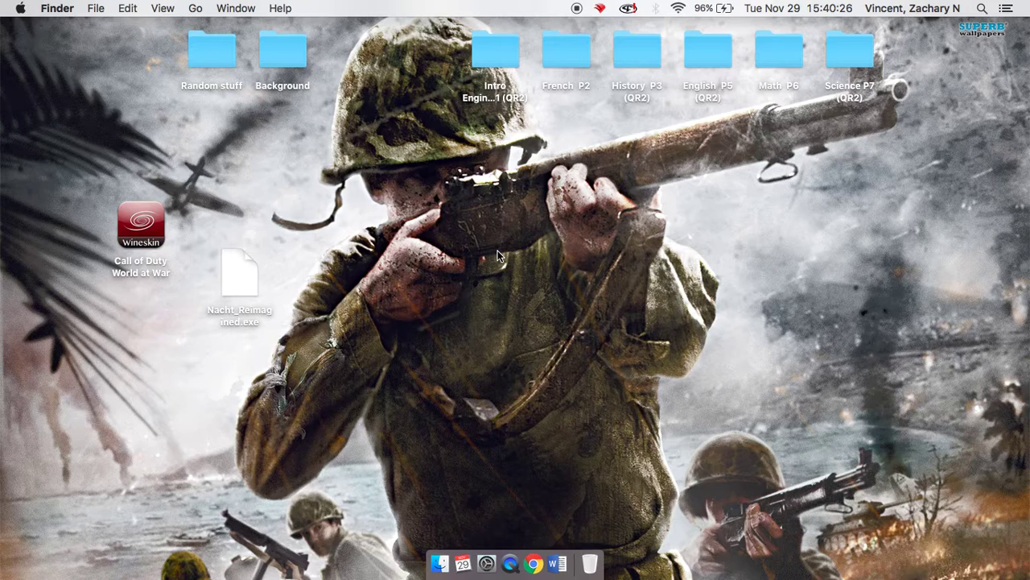
{"action": "key", "text": "super+space"}
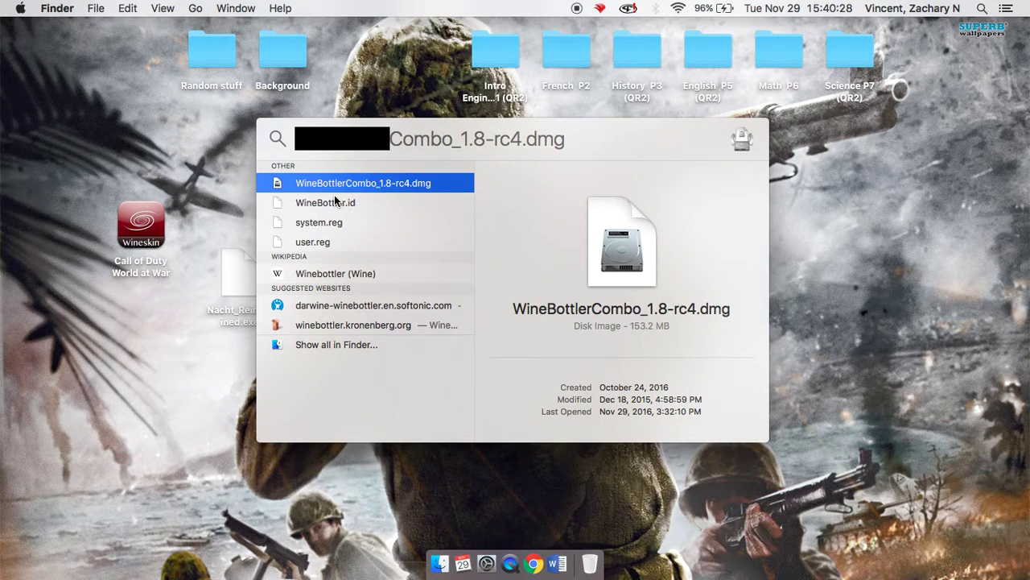
{"action": "double_click", "coordinate": [279, 185]}
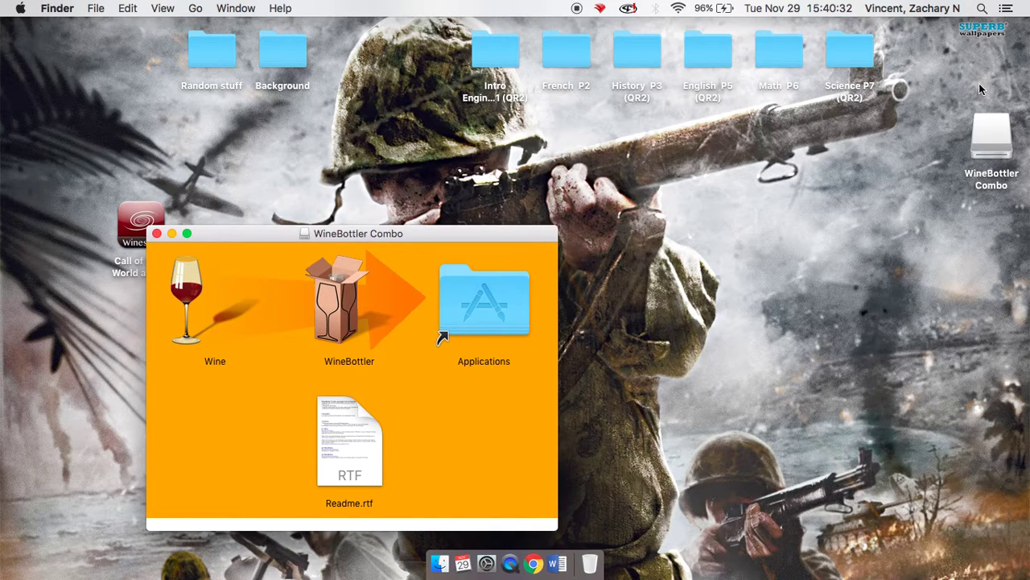
Move the WineBottler Combo window right, put Nacht_Reimagined.exe at the top-left, and relaunch Chrome.
{"action": "left_click", "coordinate": [992, 141]}
{"action": "left_click", "coordinate": [528, 233]}
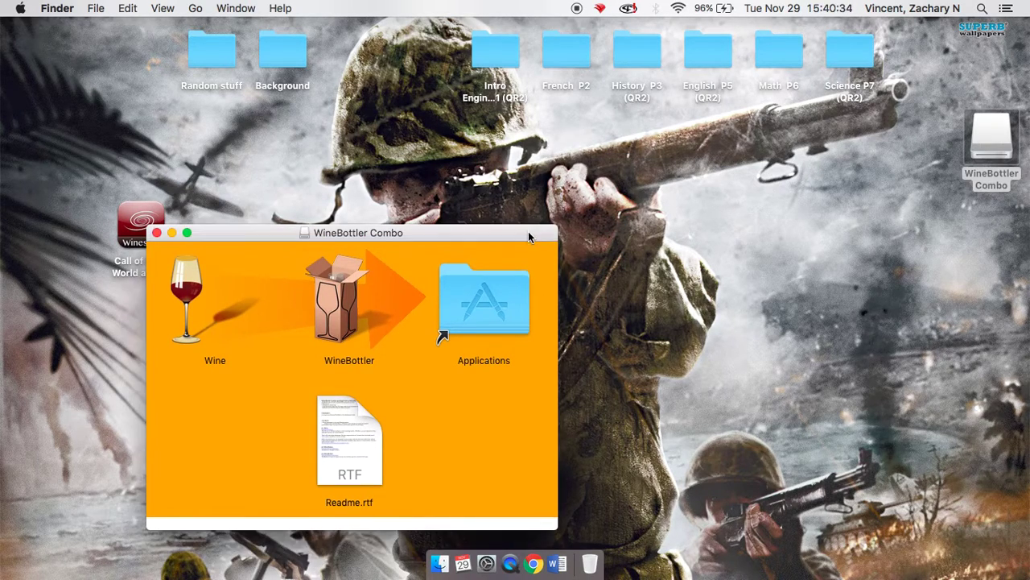
{"action": "left_click_drag", "start_coordinate": [375, 233], "coordinate": [728, 195]}
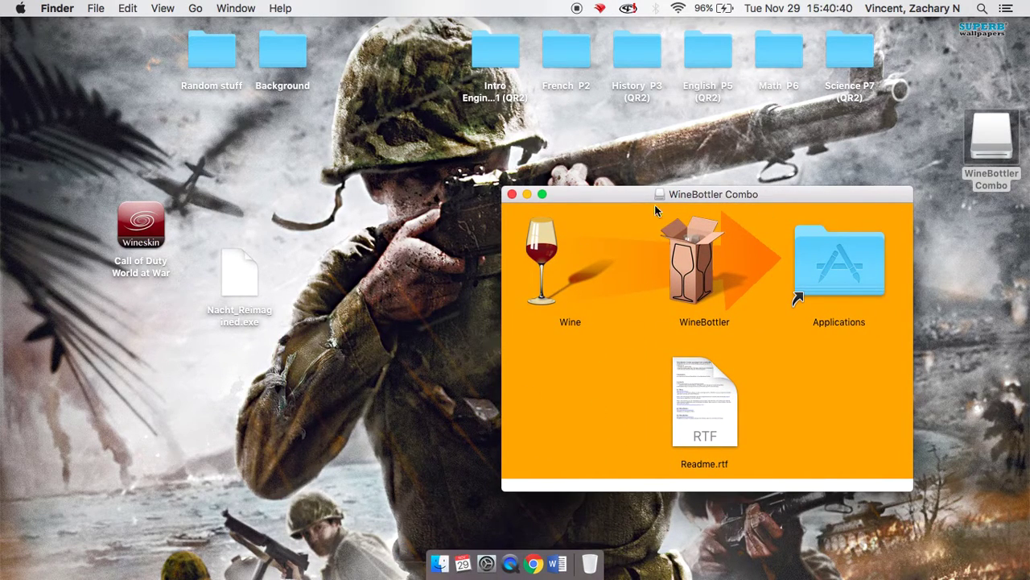
{"action": "left_click_drag", "start_coordinate": [652, 200], "coordinate": [777, 195]}
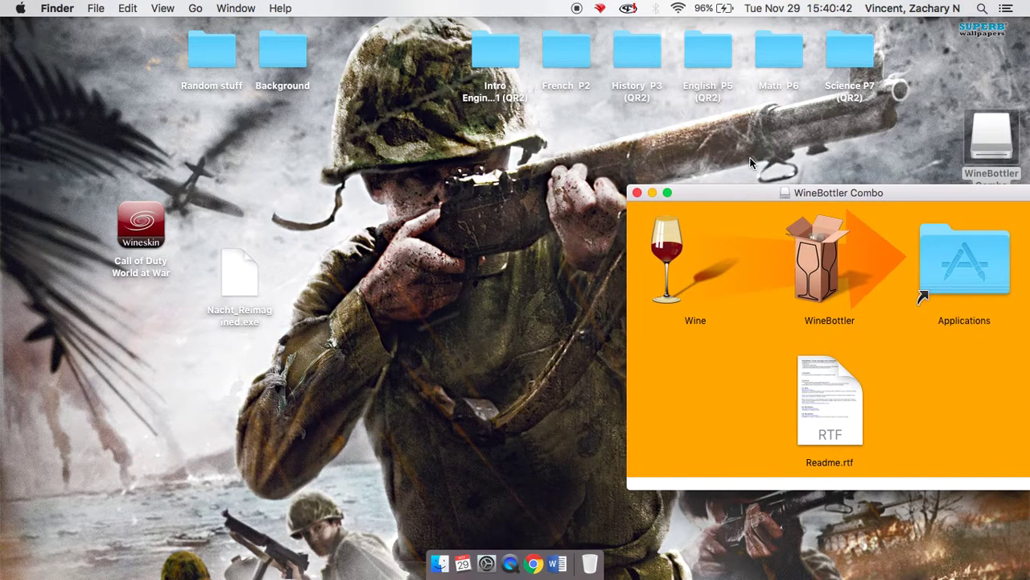
{"action": "left_click", "coordinate": [769, 194]}
{"action": "left_click_drag", "start_coordinate": [239, 282], "coordinate": [129, 90]}
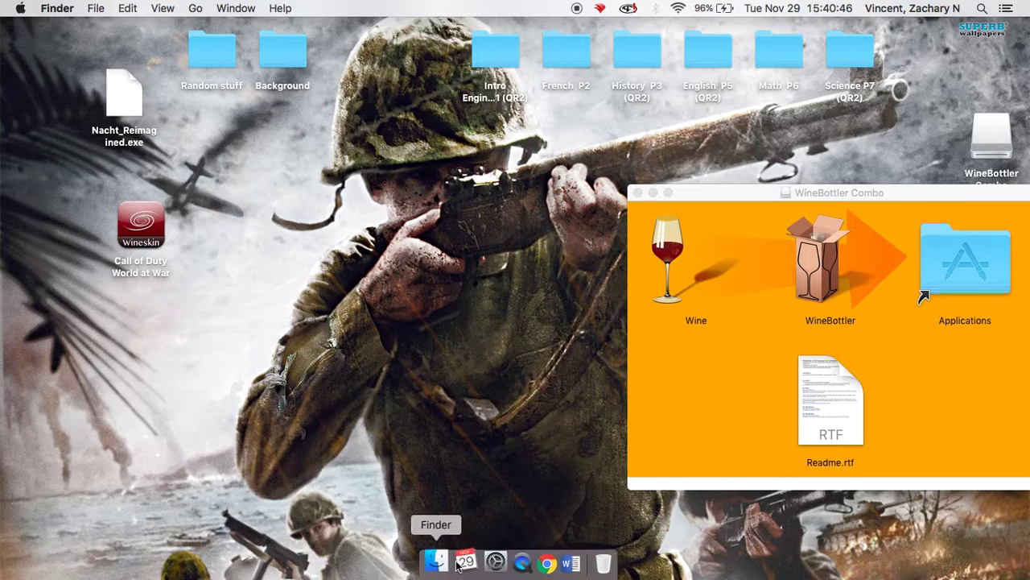
{"action": "left_click", "coordinate": [538, 562]}
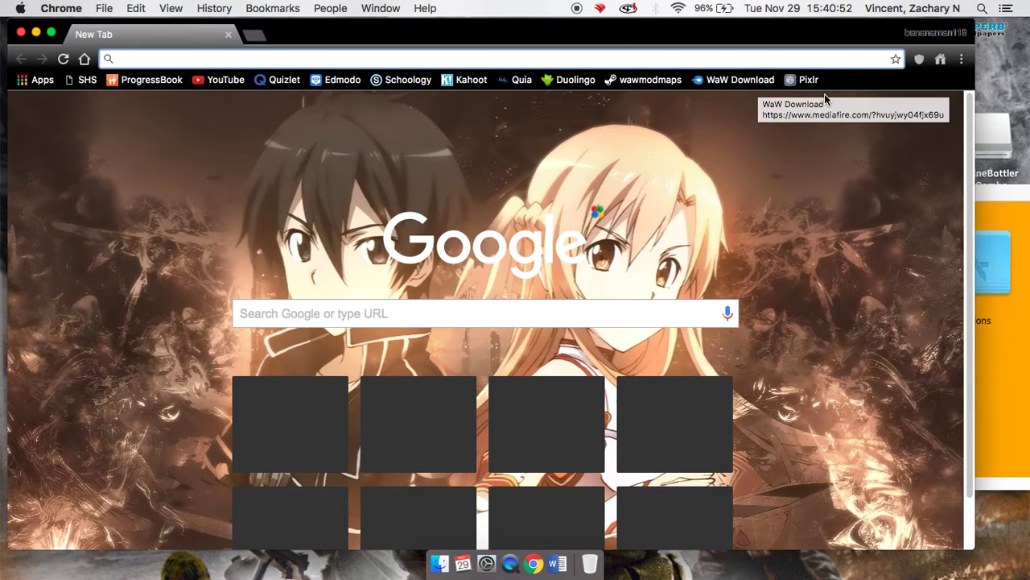
Browse Steam's 'Best Custom Zombies Map Downloads' list from the wawmodmaps bookmark, then open a new tab.
{"action": "left_click", "coordinate": [645, 84]}
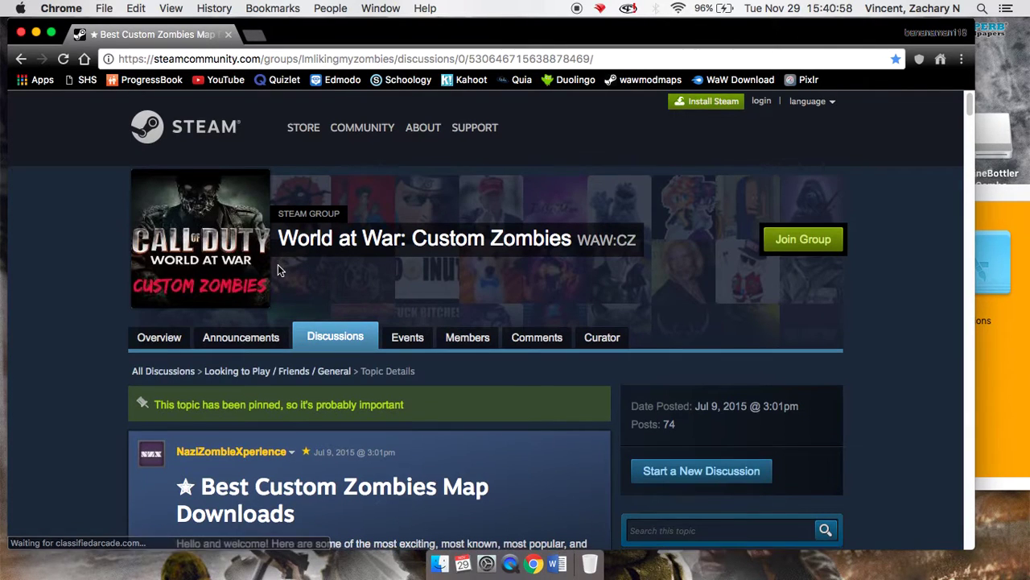
{"action": "scroll", "coordinate": [277, 271], "scroll_direction": "down", "scroll_amount": 15}
{"action": "scroll", "coordinate": [278, 271], "scroll_direction": "down", "scroll_amount": 10}
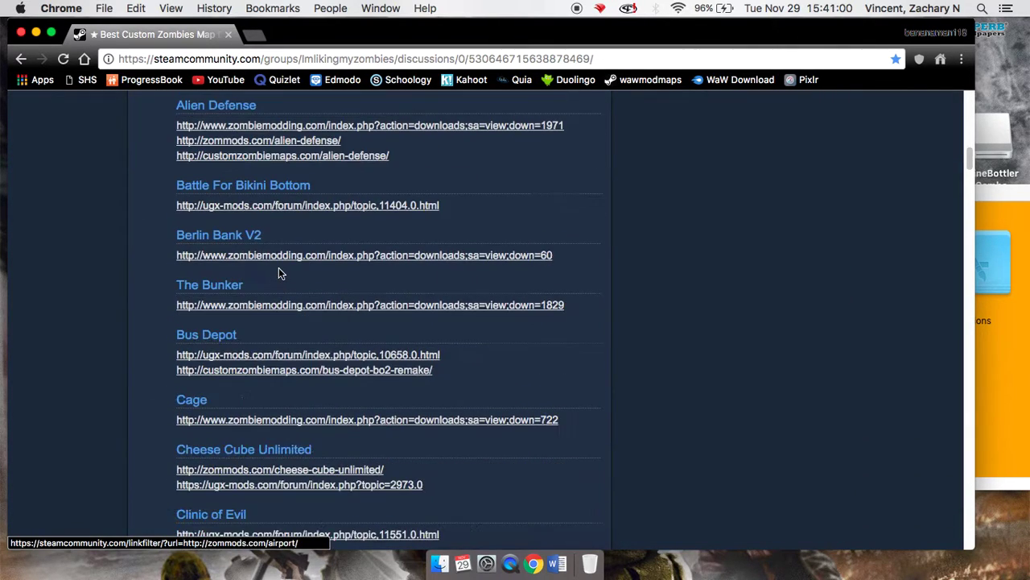
{"action": "scroll", "coordinate": [279, 274], "scroll_direction": "down", "scroll_amount": 3}
{"action": "scroll", "coordinate": [280, 273], "scroll_direction": "up", "scroll_amount": 20}
{"action": "scroll", "coordinate": [279, 274], "scroll_direction": "down", "scroll_amount": 20}
{"action": "scroll", "coordinate": [280, 274], "scroll_direction": "down", "scroll_amount": 5}
{"action": "scroll", "coordinate": [279, 274], "scroll_direction": "up", "scroll_amount": 20}
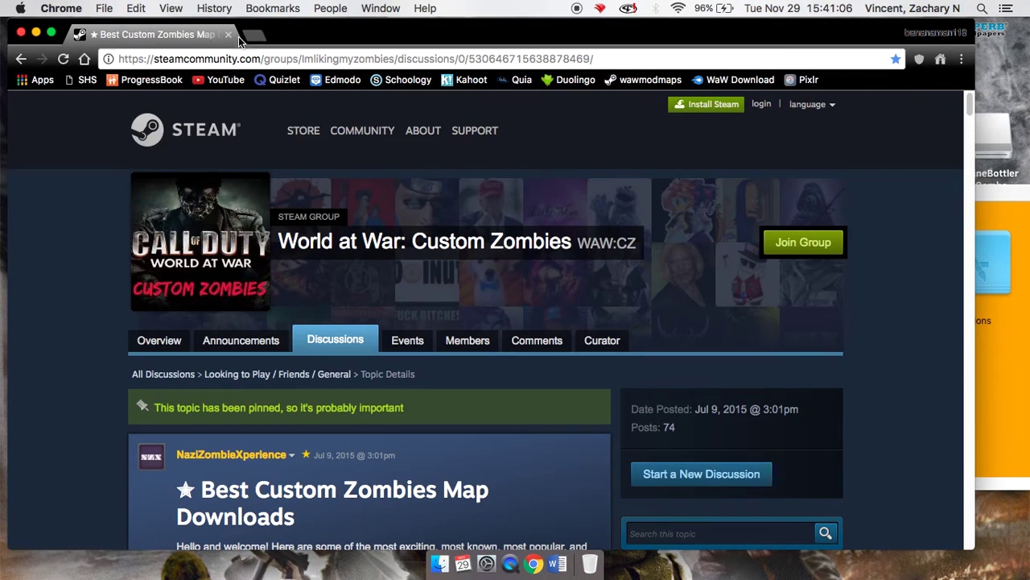
{"action": "left_click", "coordinate": [254, 36]}
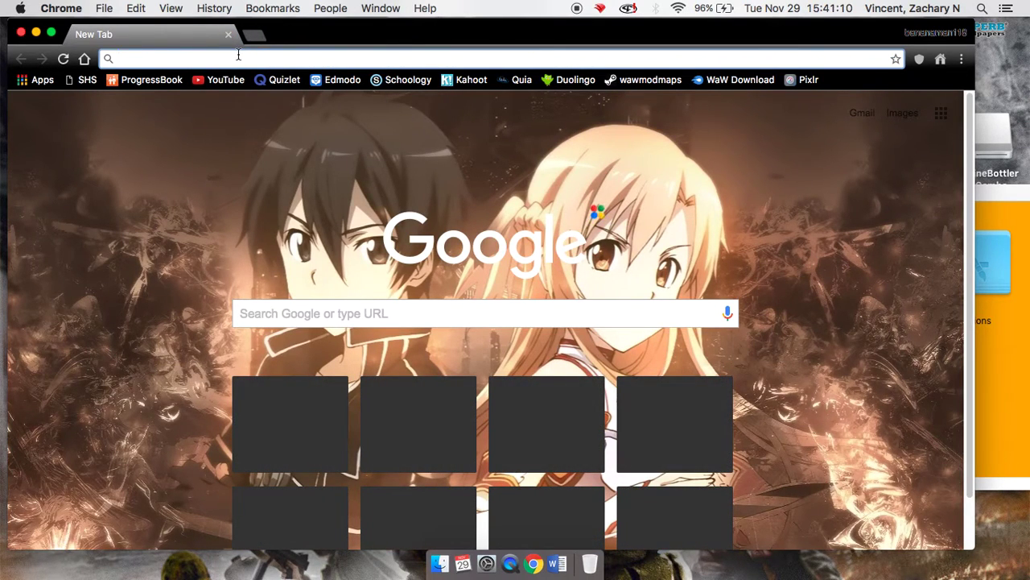
Google 'custom waw maps' and open the customzombiemaps.com World at War maps result.
{"action": "type", "text": "custom "}
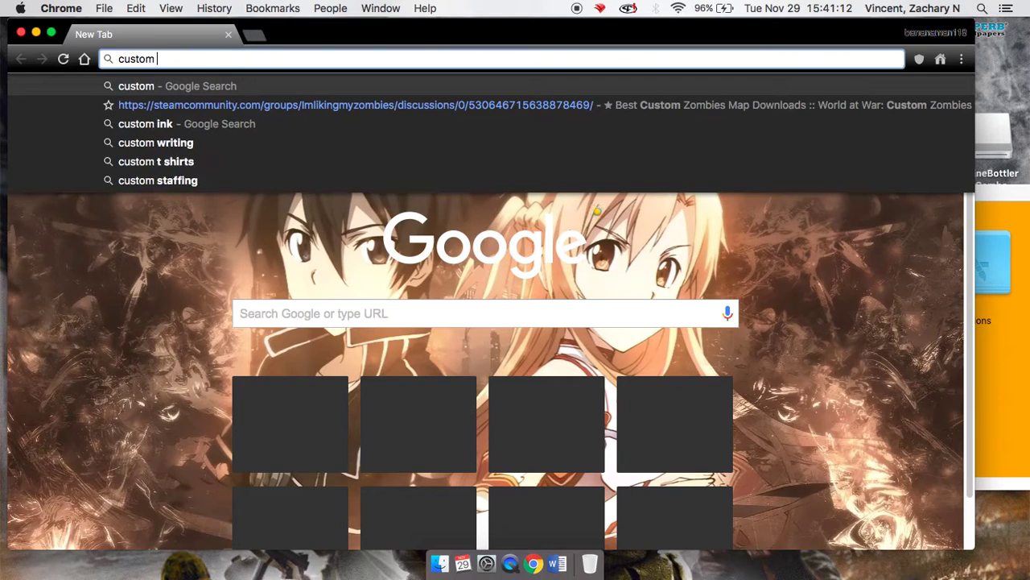
{"action": "type", "text": "waw ma"}
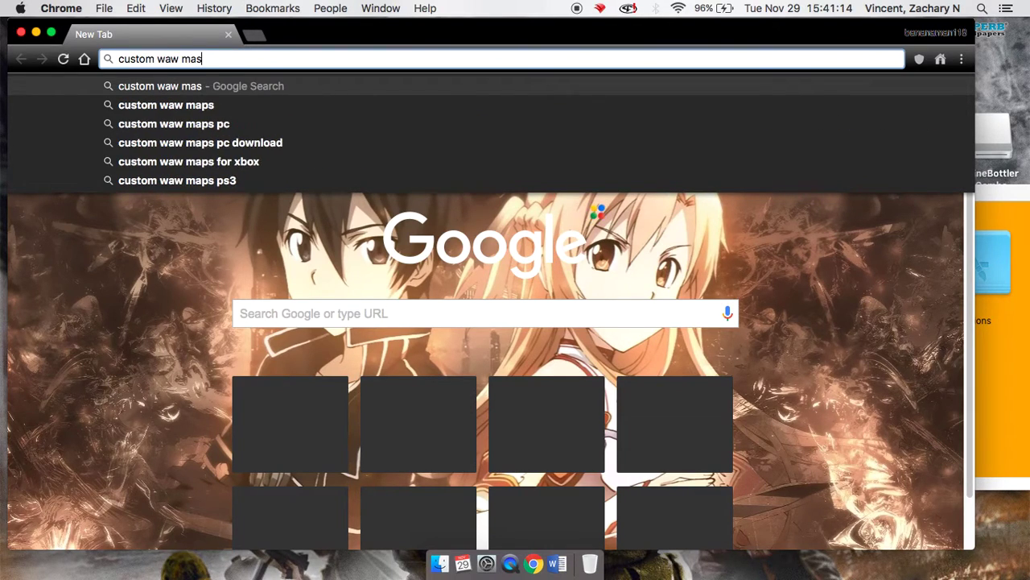
{"action": "key", "text": "BackSpace"}
{"action": "type", "text": "aps\\"}
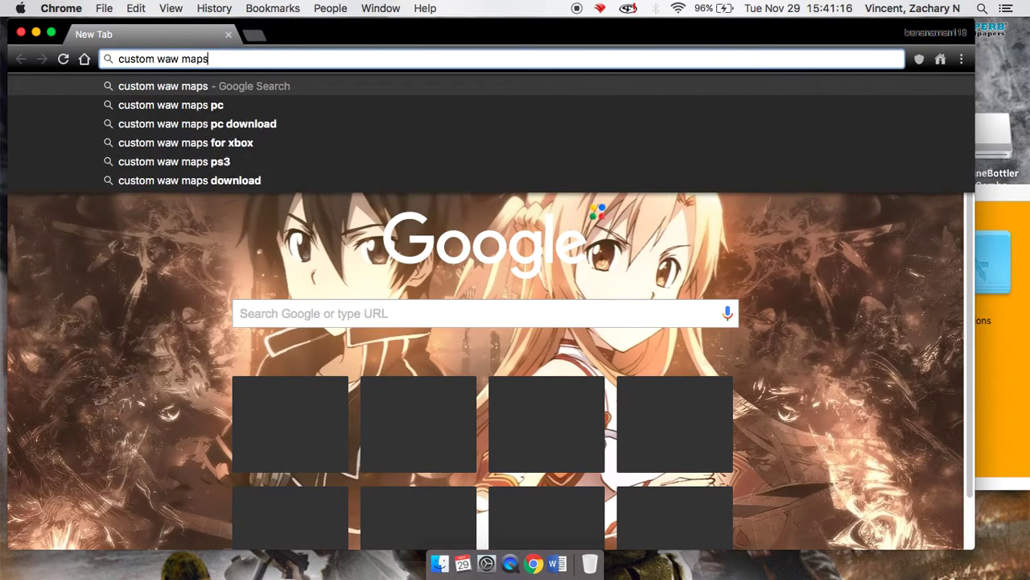
{"action": "key", "text": "BackSpace"}
{"action": "key", "text": "Return"}
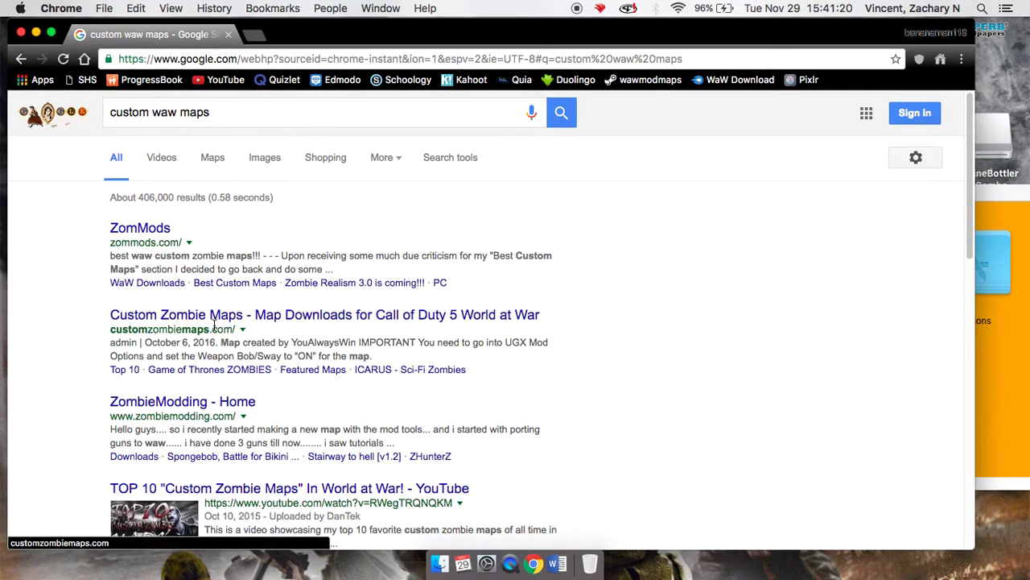
{"action": "scroll", "coordinate": [254, 328], "scroll_direction": "down", "scroll_amount": 5}
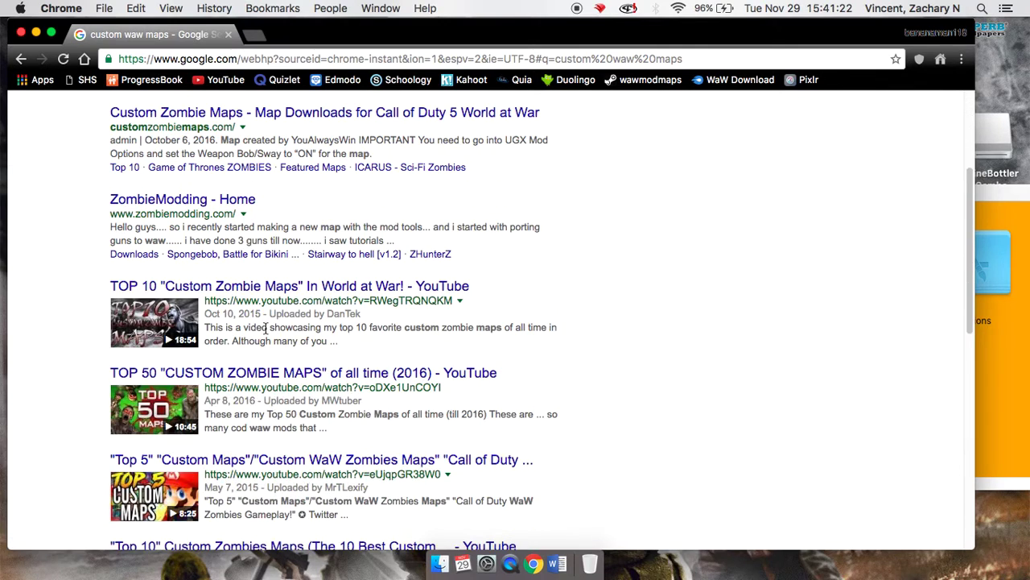
{"action": "scroll", "coordinate": [193, 327], "scroll_direction": "up", "scroll_amount": 5}
{"action": "left_click", "coordinate": [238, 322]}
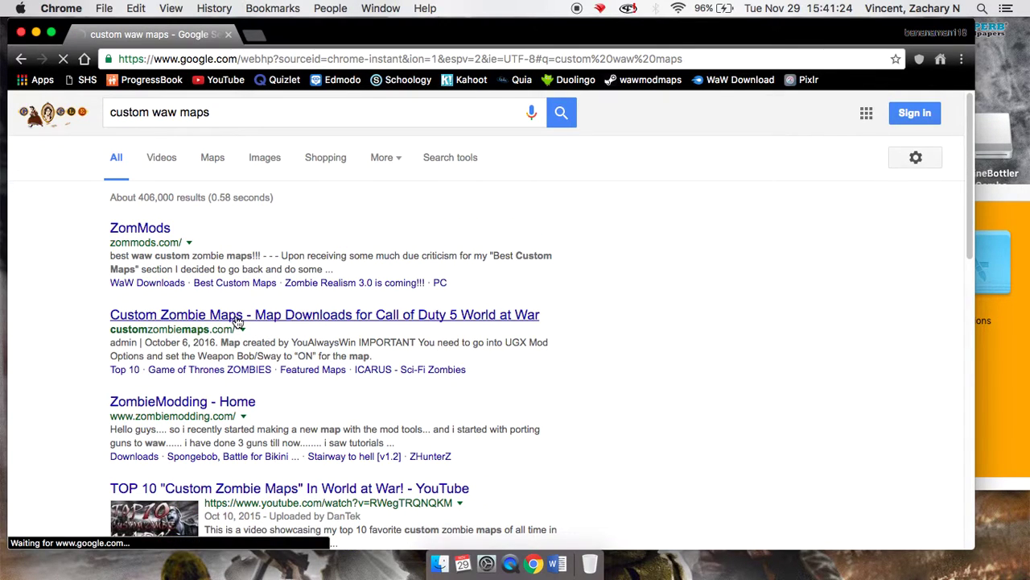
{"action": "scroll", "coordinate": [297, 302], "scroll_direction": "down", "scroll_amount": 5}
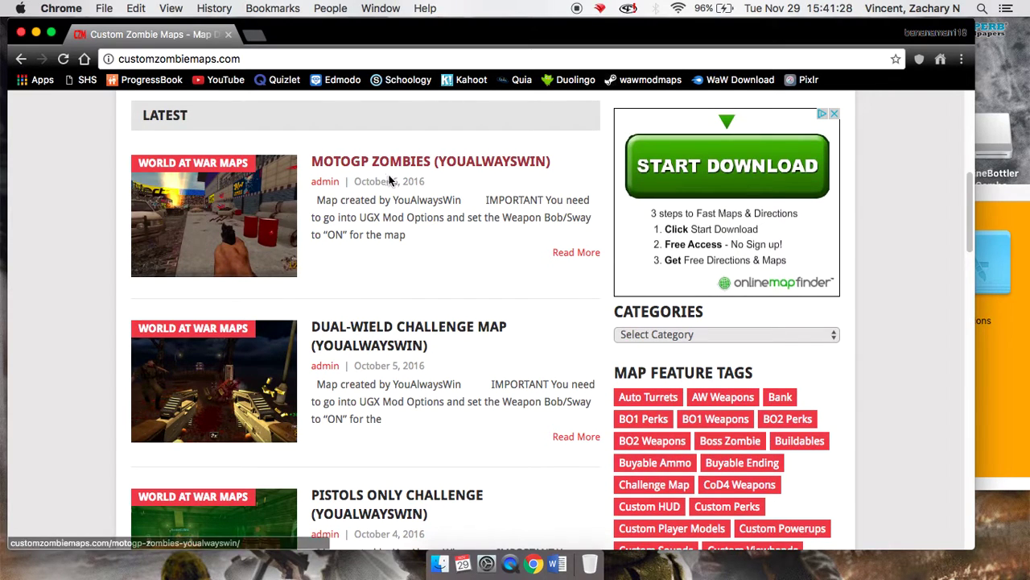
Bookmark the Custom Zombie Maps site.
{"action": "left_click", "coordinate": [260, 231]}
{"action": "scroll", "coordinate": [258, 242], "scroll_direction": "down", "scroll_amount": 1}
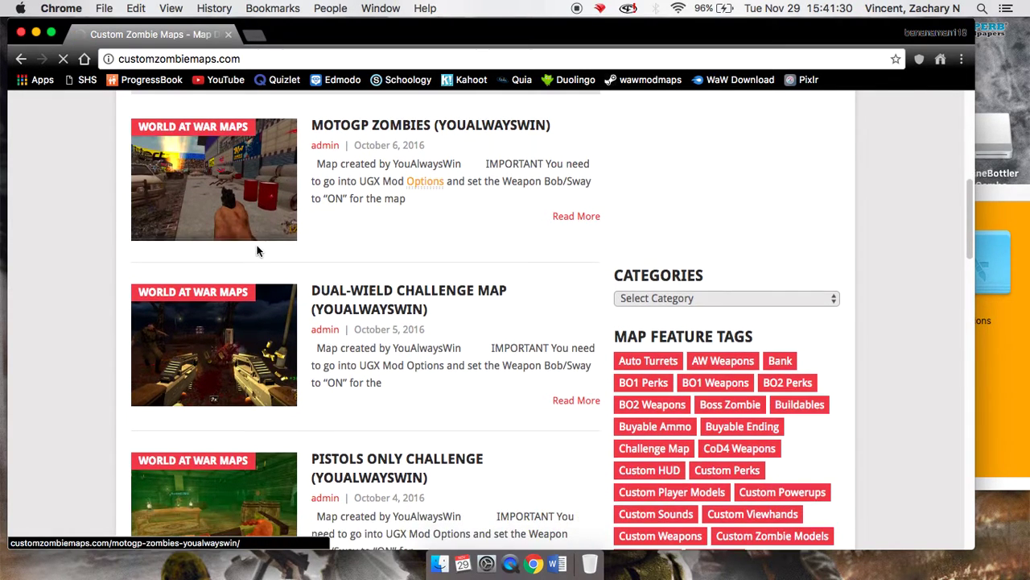
{"action": "scroll", "coordinate": [322, 245], "scroll_direction": "down", "scroll_amount": 2}
{"action": "left_click", "coordinate": [896, 60]}
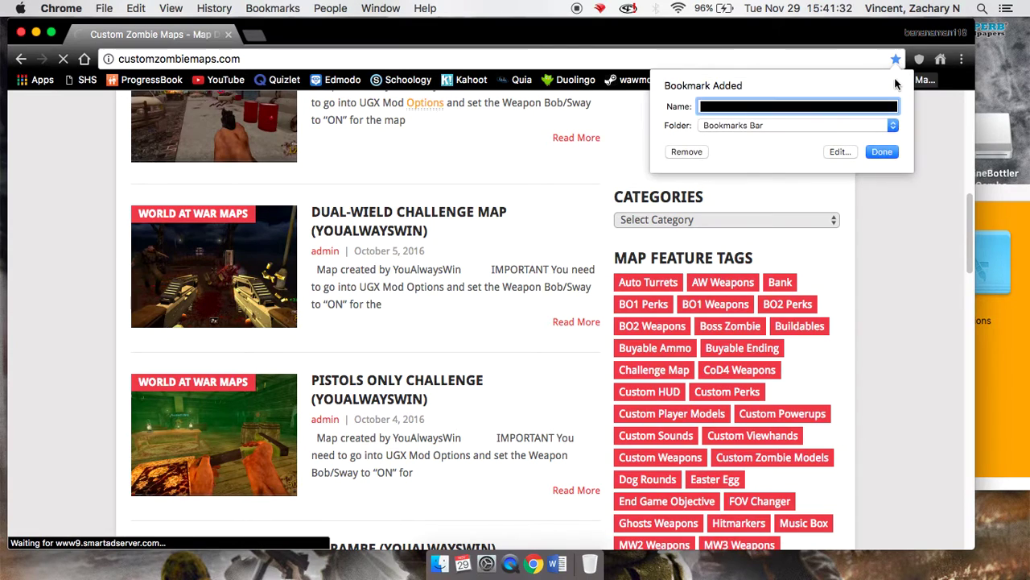
{"action": "left_click", "coordinate": [884, 153]}
{"action": "scroll", "coordinate": [386, 216], "scroll_direction": "down", "scroll_amount": 10}
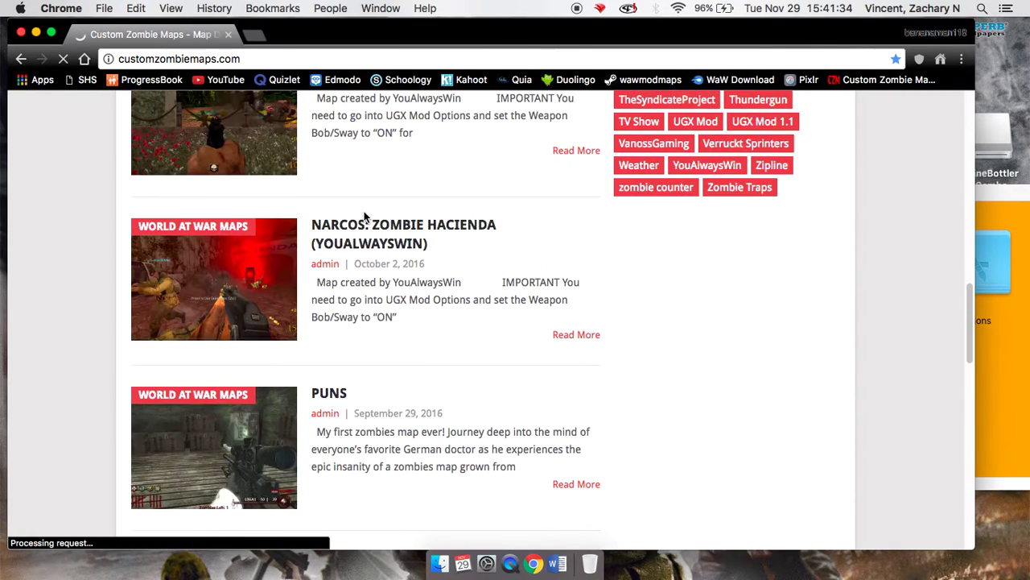
{"action": "scroll", "coordinate": [316, 310], "scroll_direction": "down", "scroll_amount": 5}
{"action": "scroll", "coordinate": [317, 310], "scroll_direction": "up", "scroll_amount": 20}
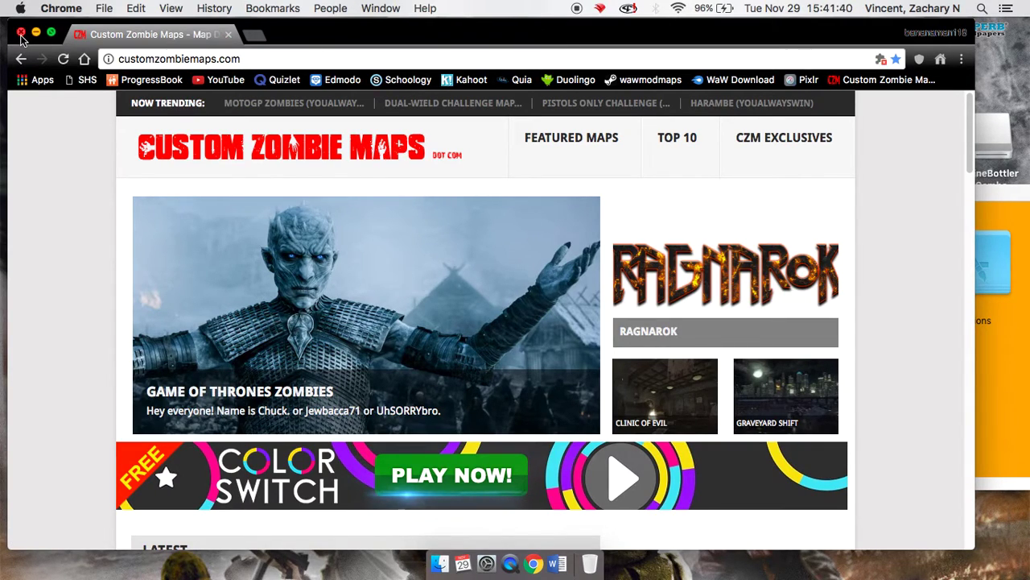
Remove WineBottlerCombo from the downloads list, then close the Downloads tab and the Chrome window.
{"action": "key", "text": "super+alt+l"}
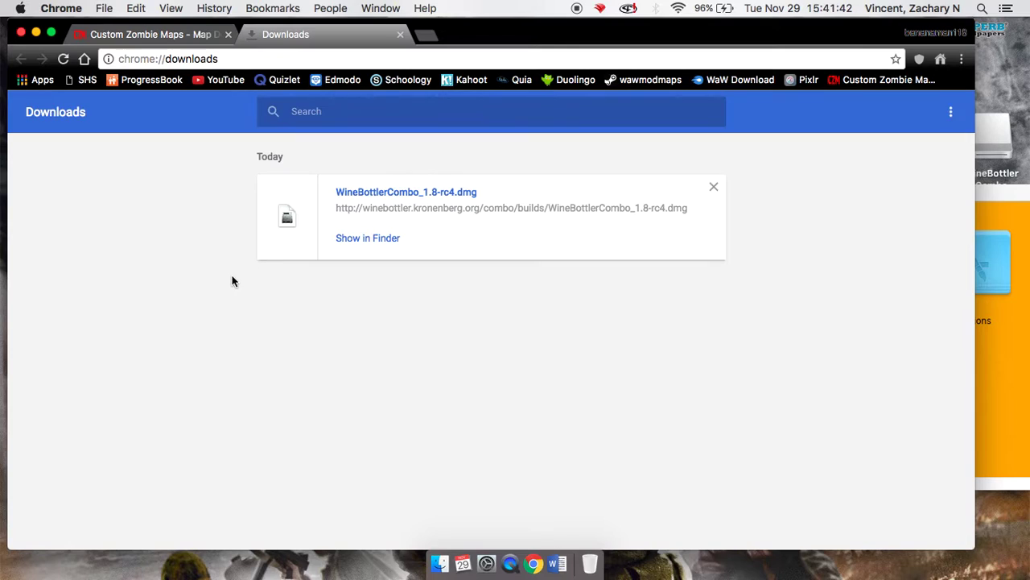
{"action": "left_click", "coordinate": [714, 187]}
{"action": "left_click", "coordinate": [400, 35]}
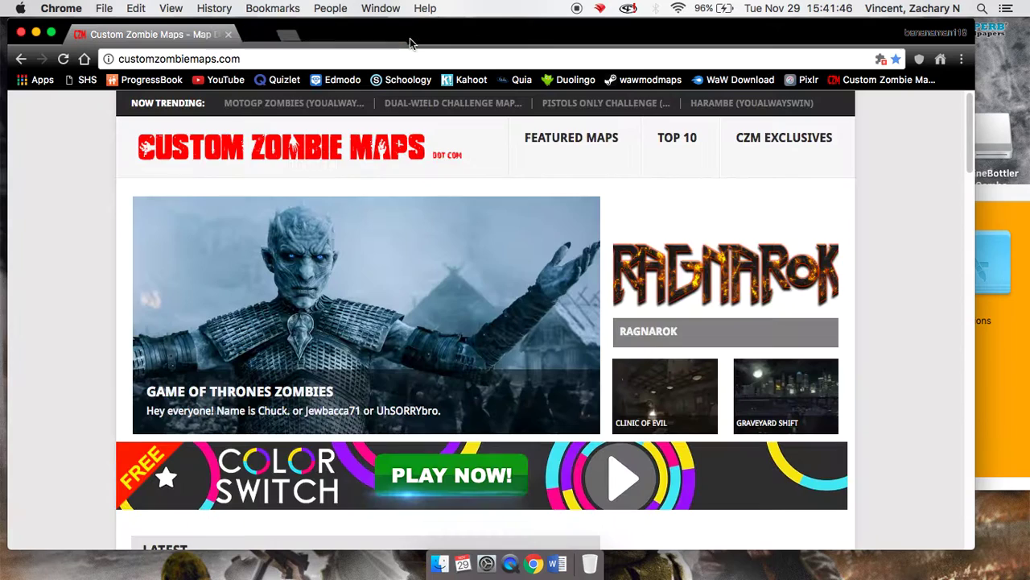
{"action": "left_click", "coordinate": [21, 34]}
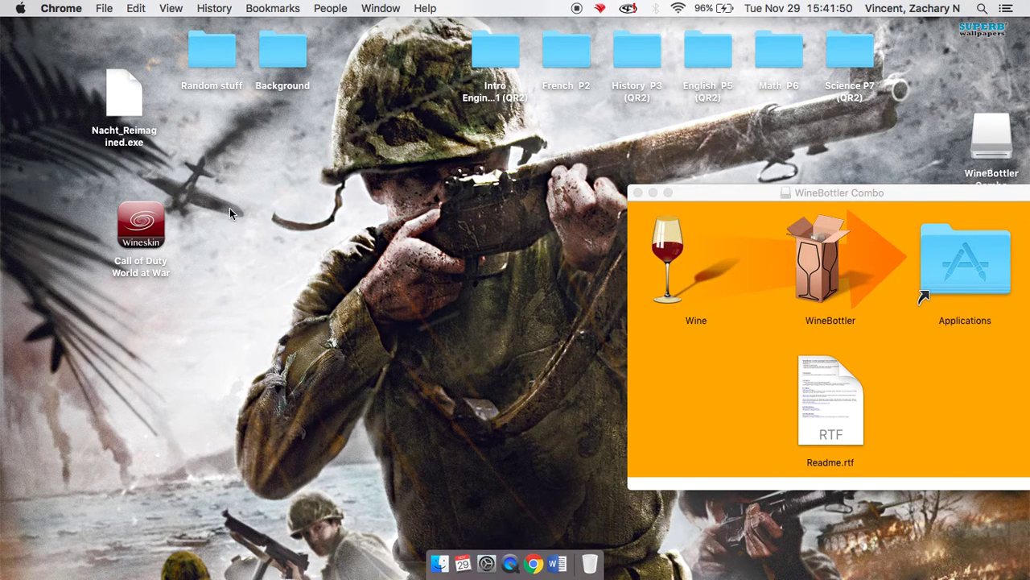
Move aside and close the WineBottler Combo disk image window.
{"action": "left_click_drag", "start_coordinate": [716, 197], "coordinate": [558, 174]}
{"action": "left_click", "coordinate": [513, 225]}
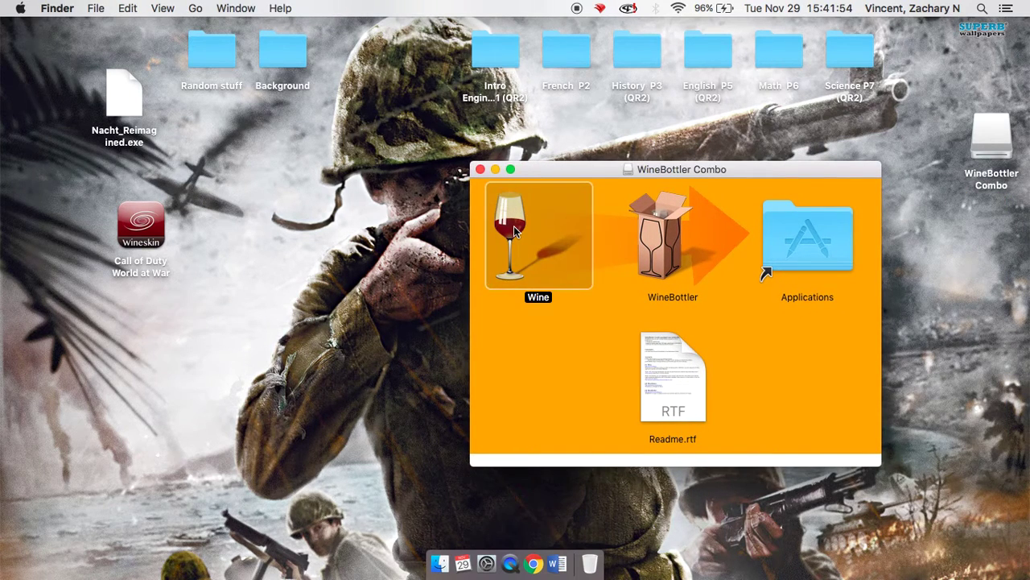
{"action": "left_click", "coordinate": [481, 170]}
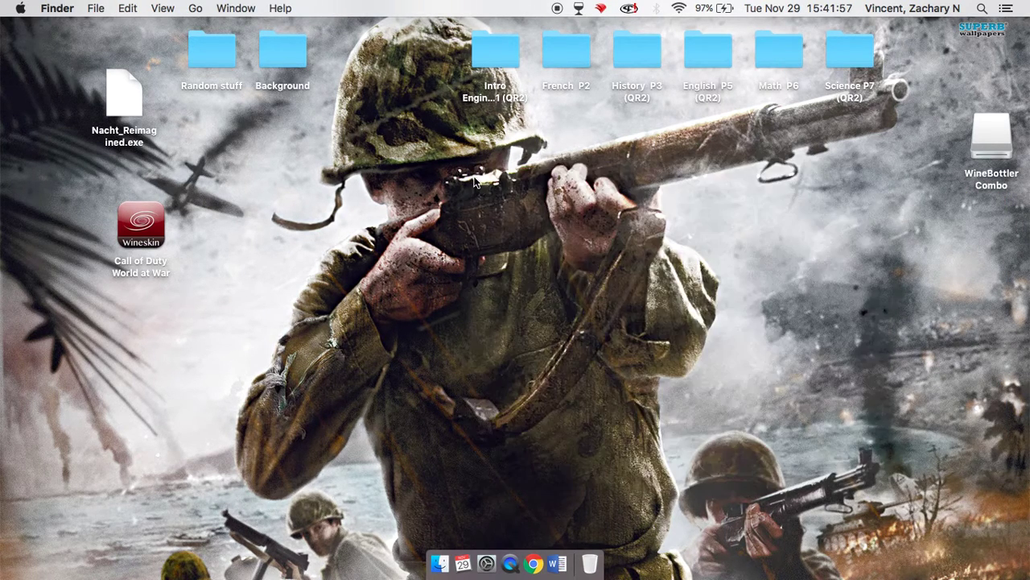
Open Nacht_Reimagined.exe with Wine (default) from its right-click Open With menu.
{"action": "right_click", "coordinate": [120, 101]}
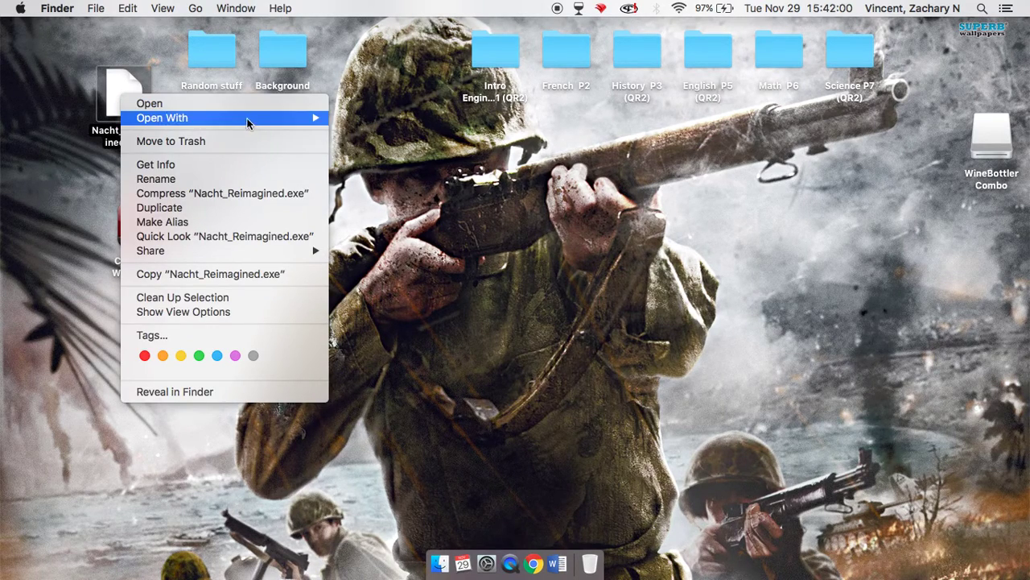
{"action": "mouse_move", "coordinate": [318, 117]}
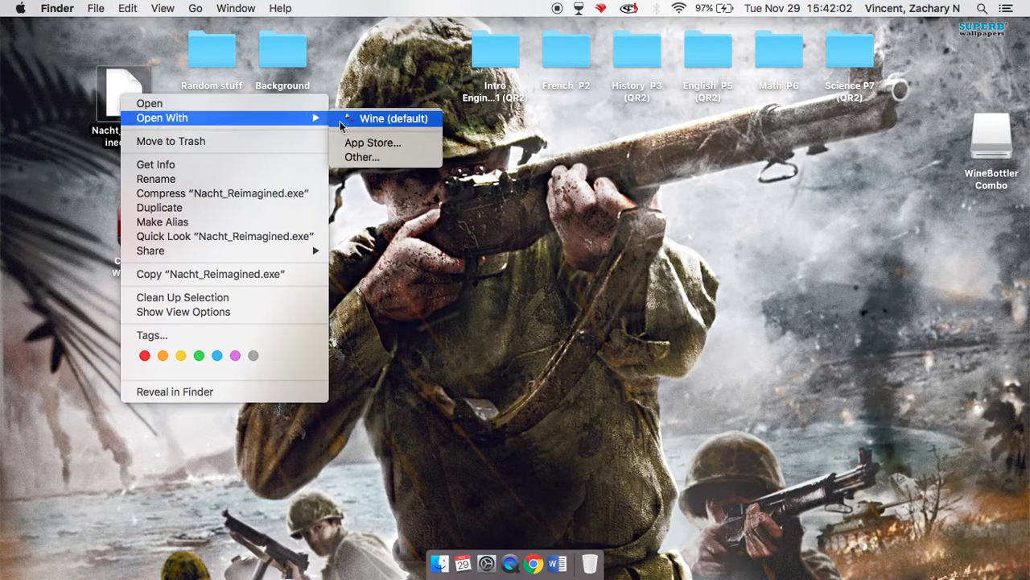
{"action": "left_click", "coordinate": [394, 118]}
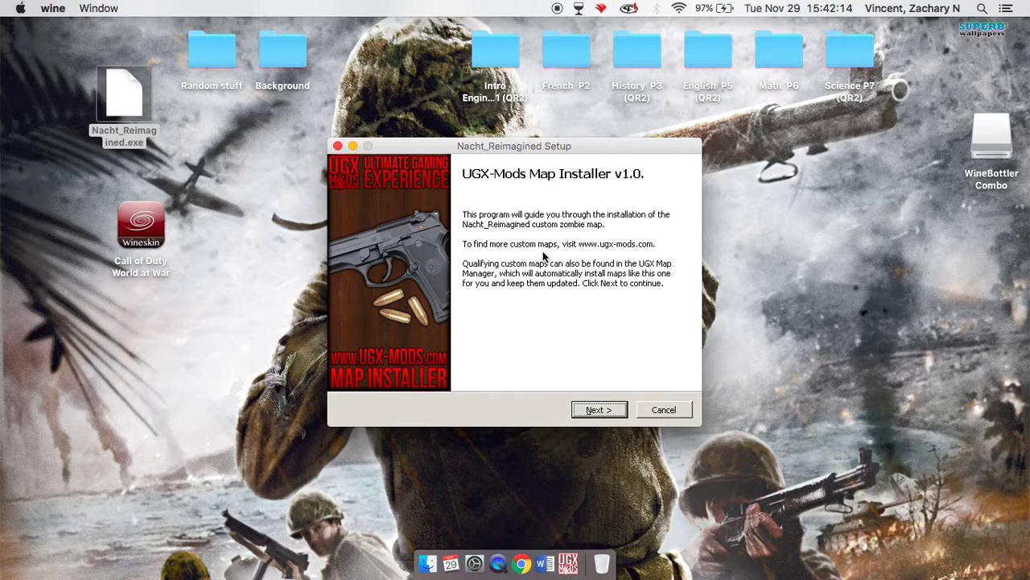
Advance the Nacht_Reimagined Setup wizard from the welcome page to the license agreement.
{"action": "left_click", "coordinate": [600, 410]}
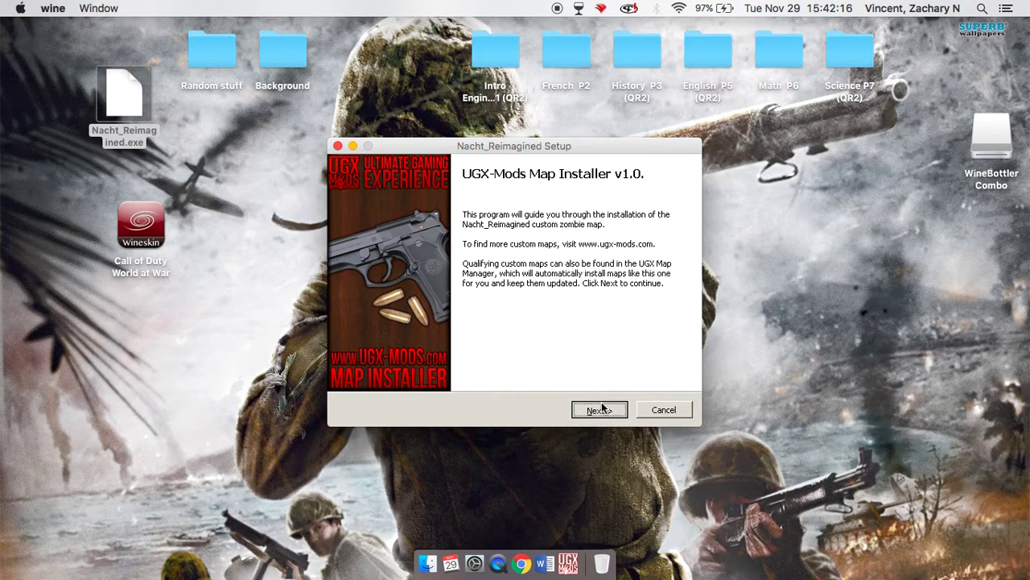